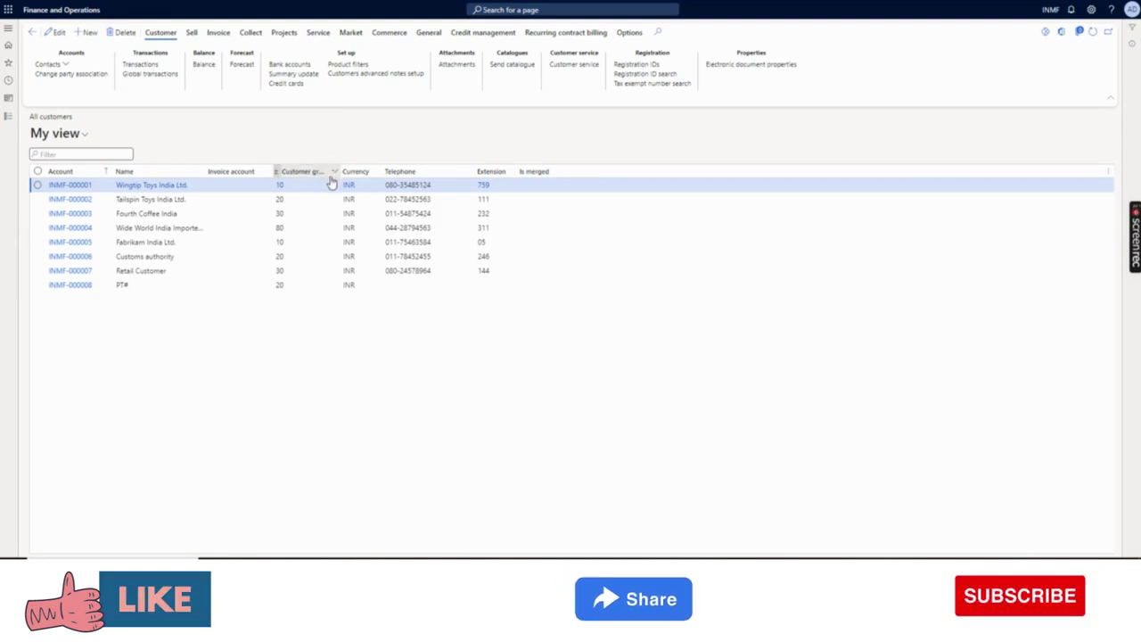
# - Select customer Wingtip Toys India Ltd. (INMF-000001) in the All customers list
pyautogui.click(406, 185)
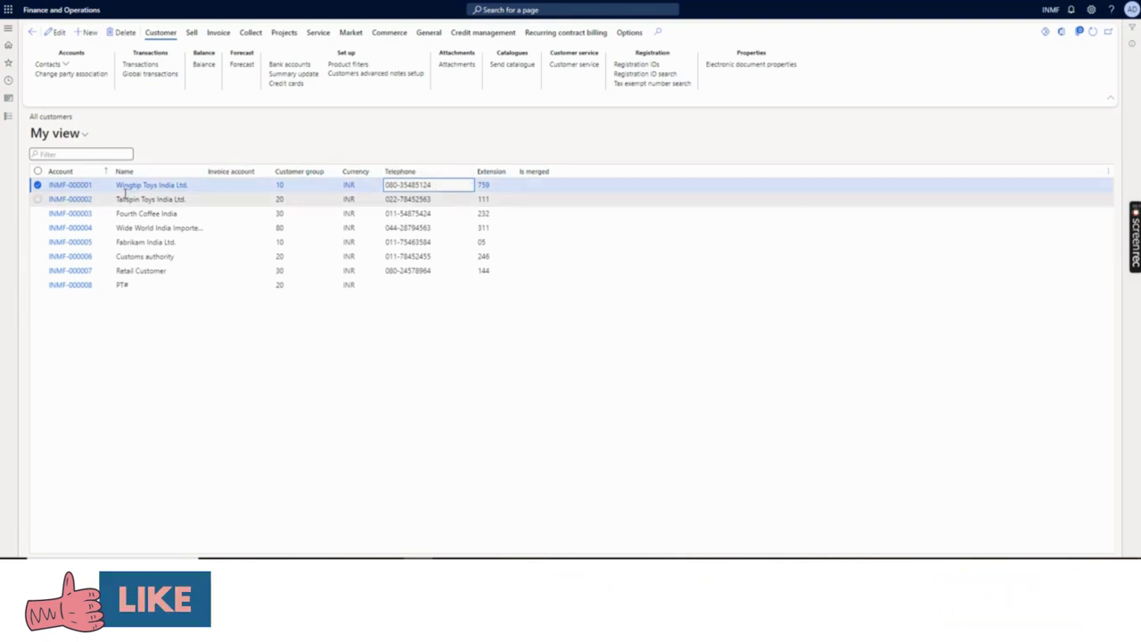
# - Open the customer's transactions and show only open transactions
pyautogui.click(174, 67)
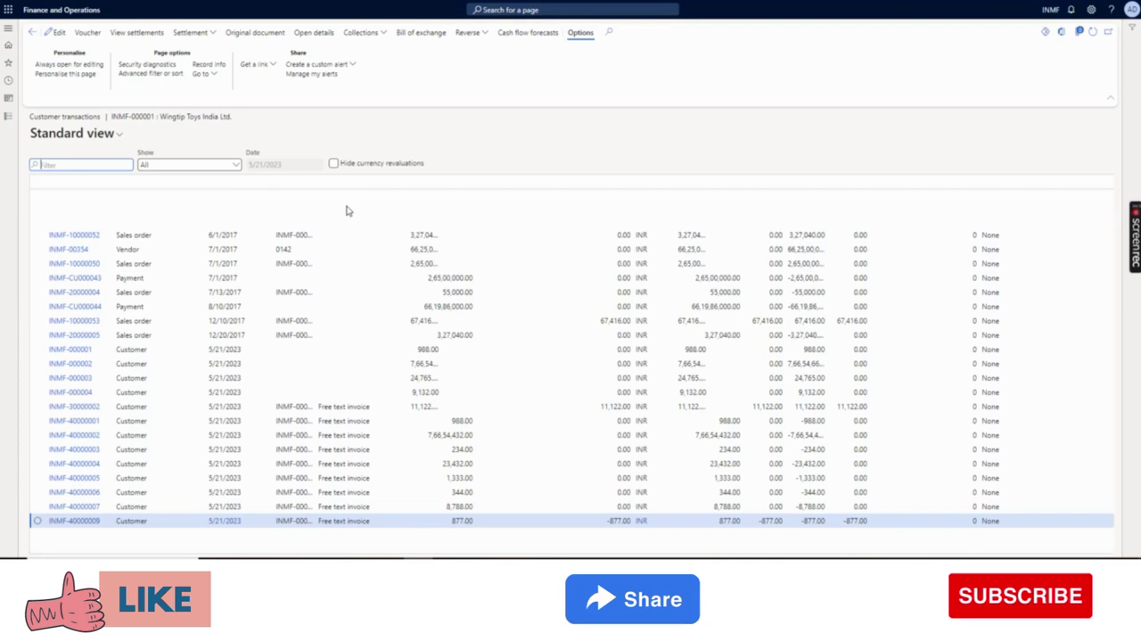
pyautogui.click(237, 165)
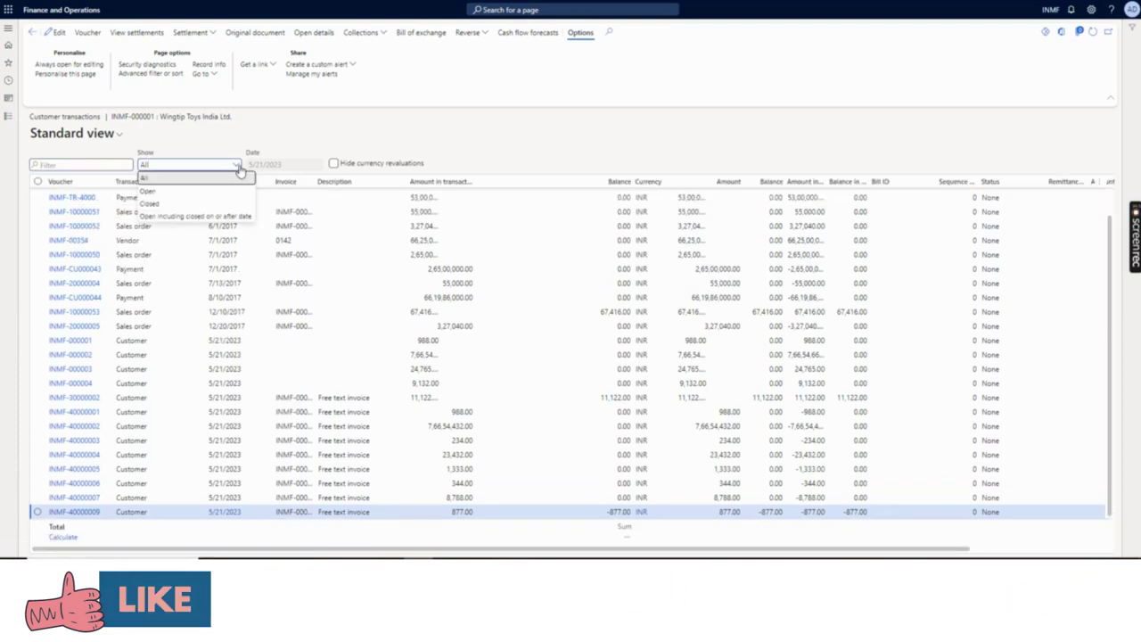
pyautogui.click(185, 200)
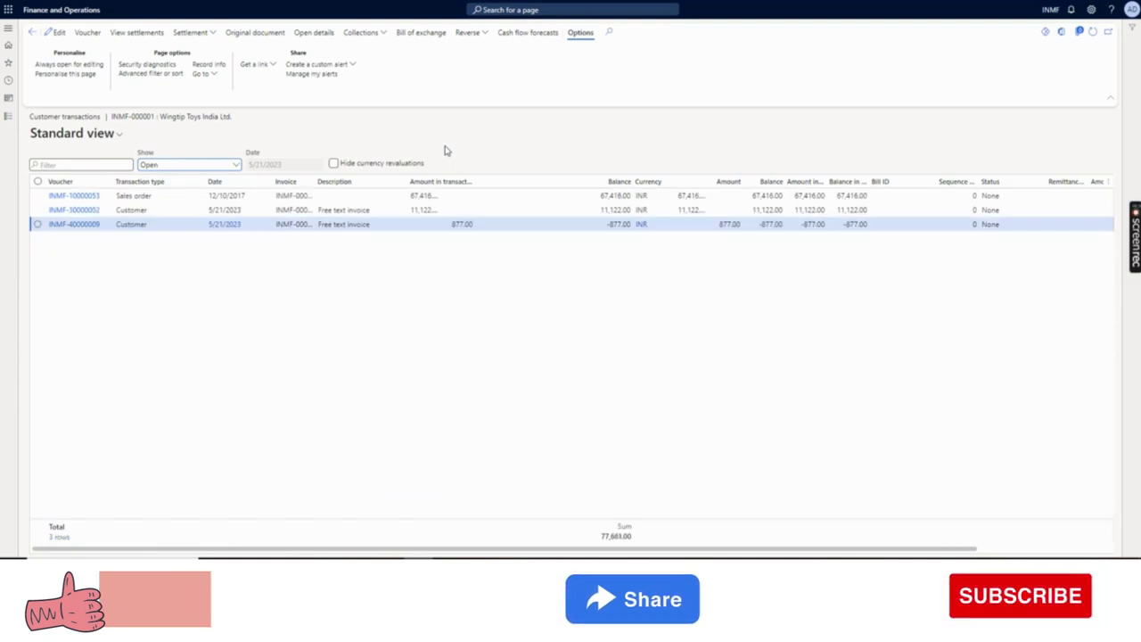
# - Inspect the INMF-40000009 credit transaction and its -877.00 balance
pyautogui.click(605, 225)
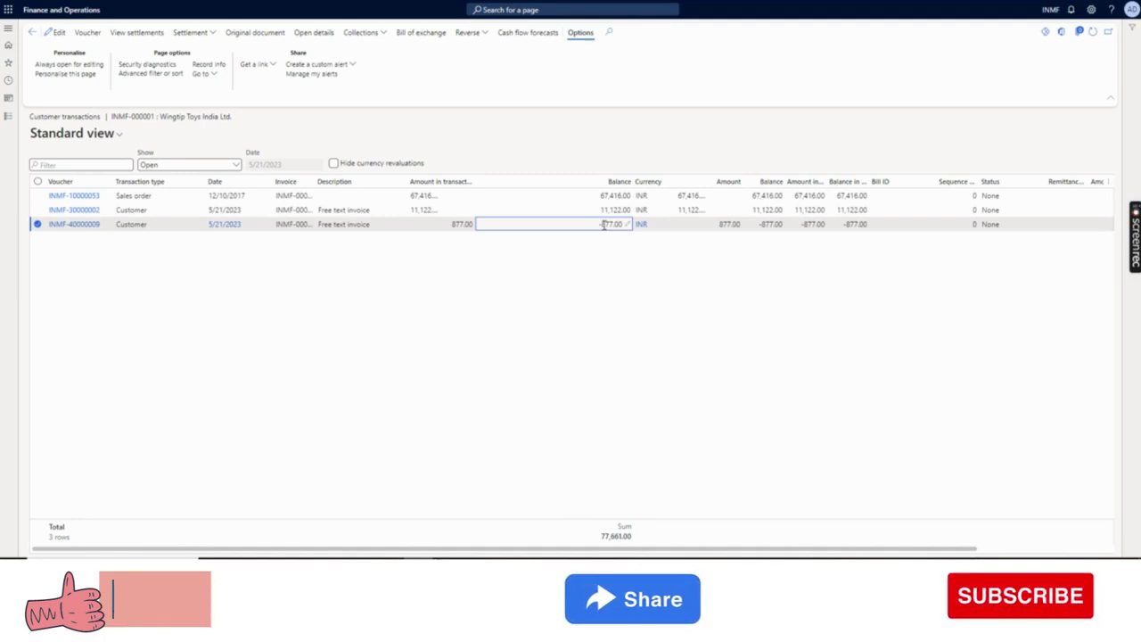
pyautogui.click(603, 209)
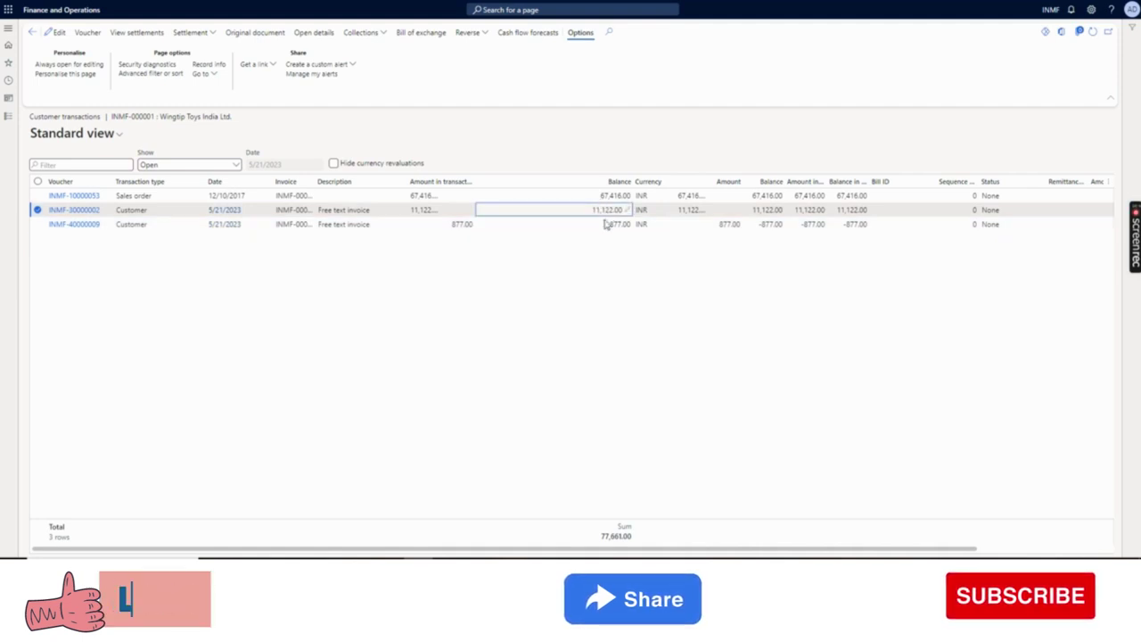
pyautogui.click(605, 225)
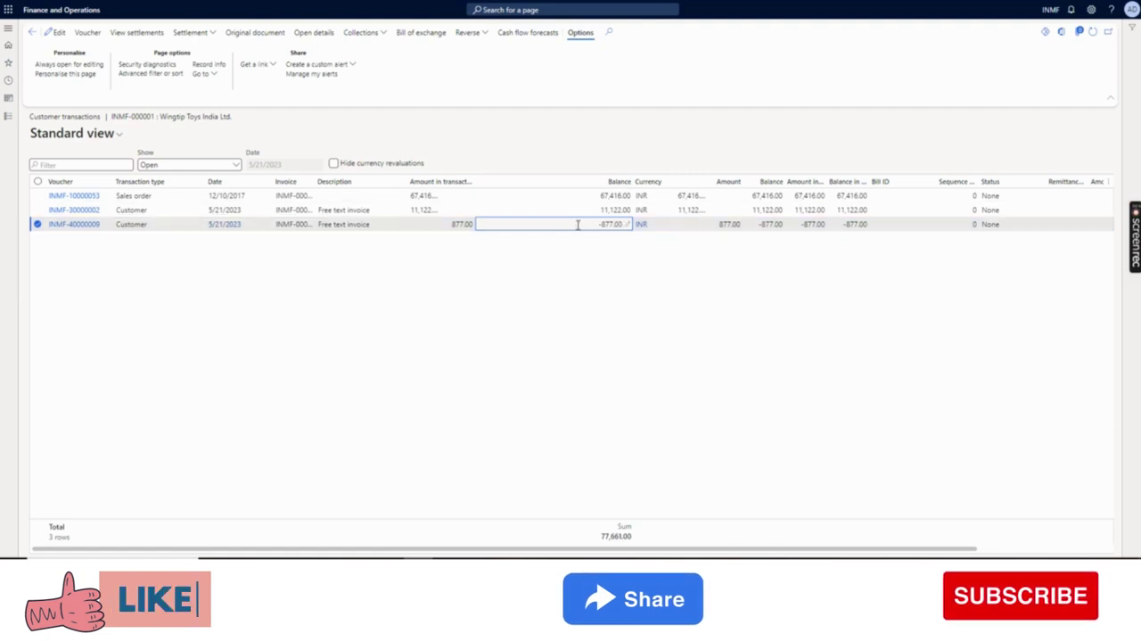
pyautogui.moveTo(592, 225); pyautogui.dragTo(626, 225)
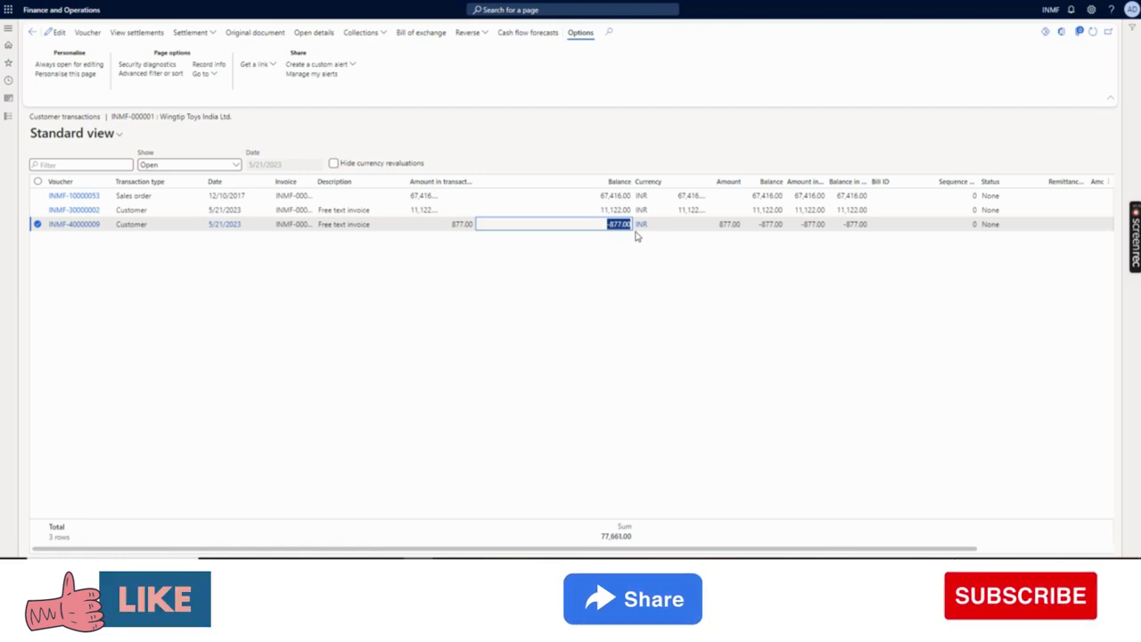
pyautogui.click(597, 228)
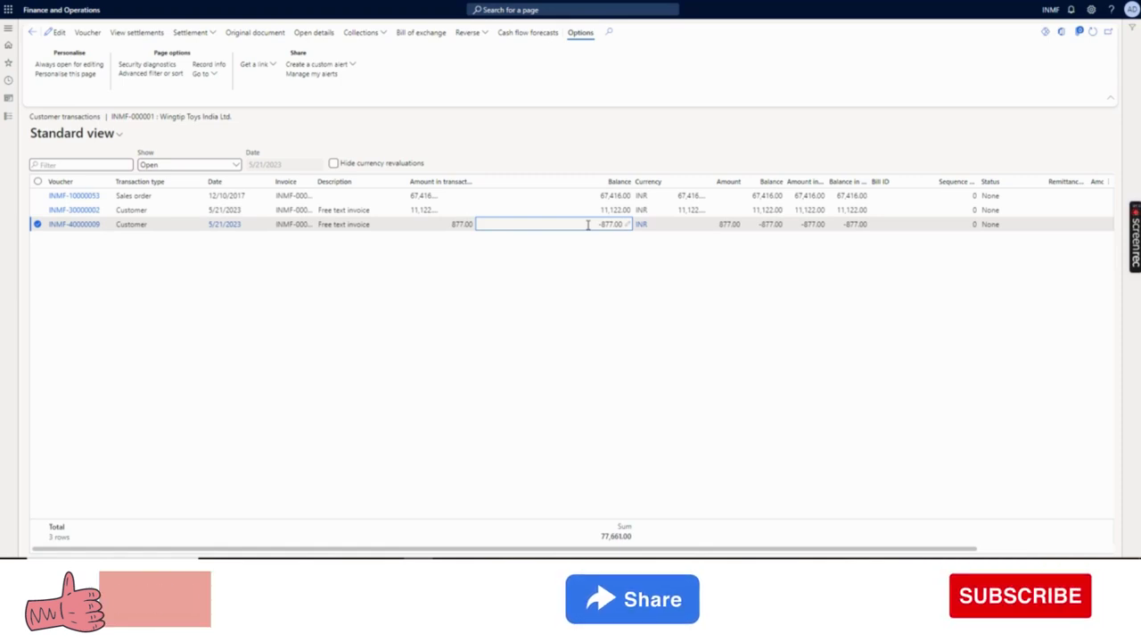
# - Return to All customers, reselect INMF-000001 and reopen its transactions list
pyautogui.click(30, 34)
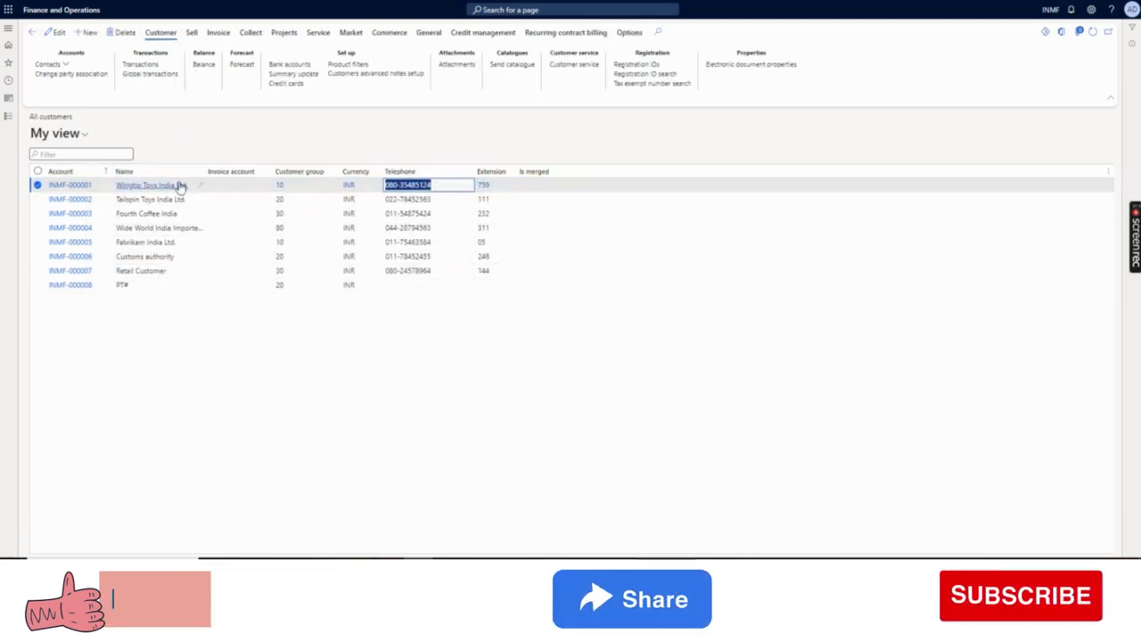
pyautogui.click(59, 187)
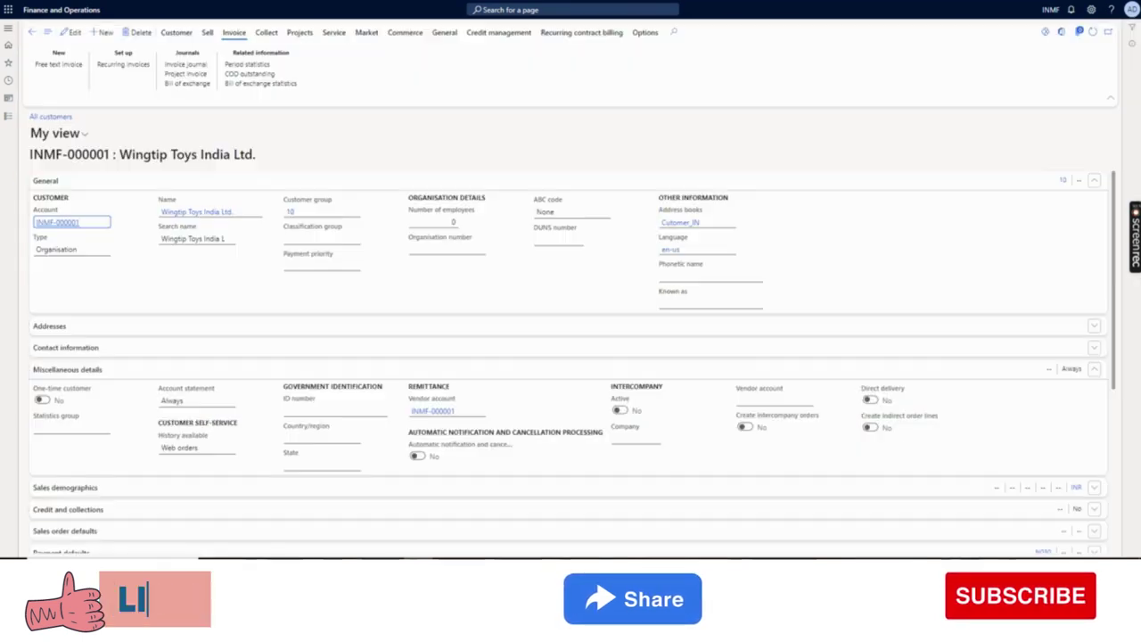
pyautogui.click(176, 33)
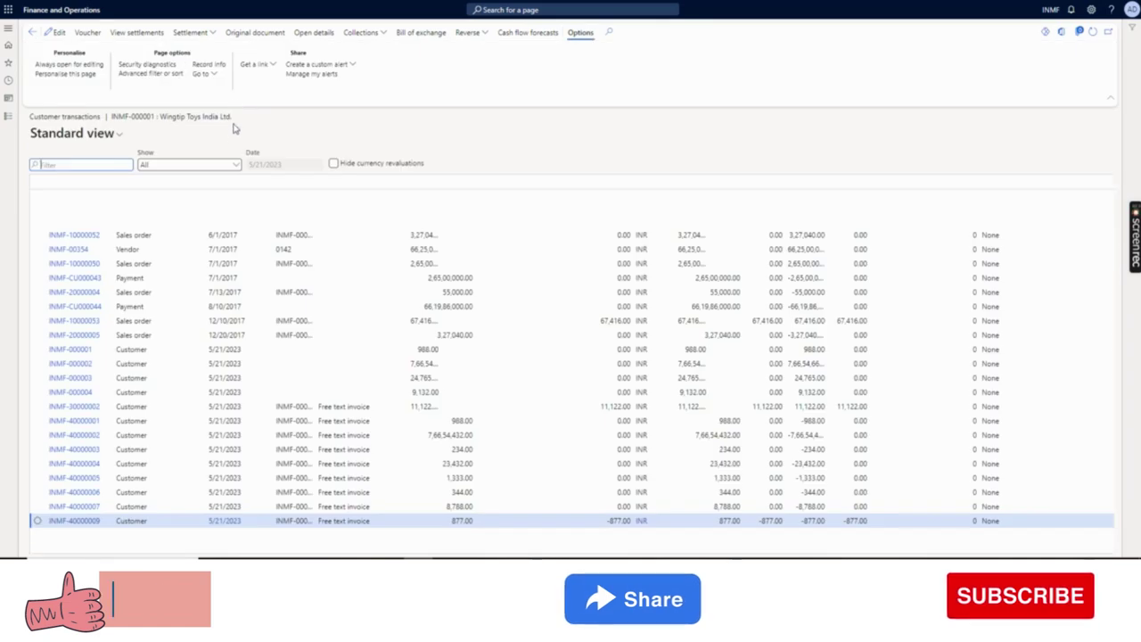
# - Show only Open transactions and select the INMF-30000002 and INMF-40000009 rows
pyautogui.click(236, 165)
pyautogui.click(189, 192)
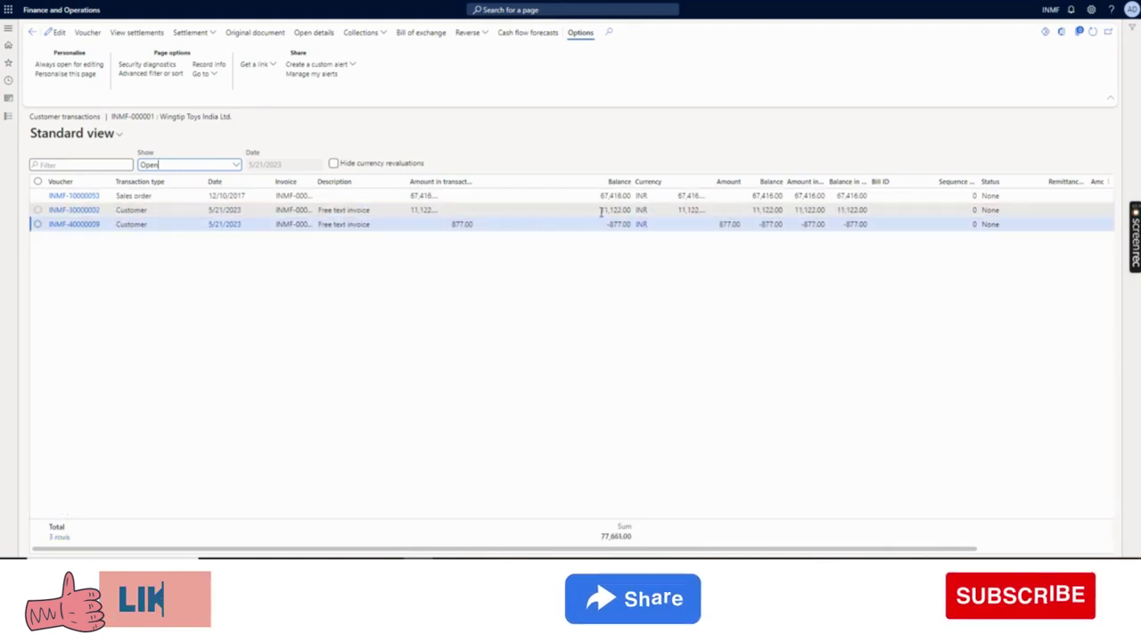
pyautogui.click(601, 205)
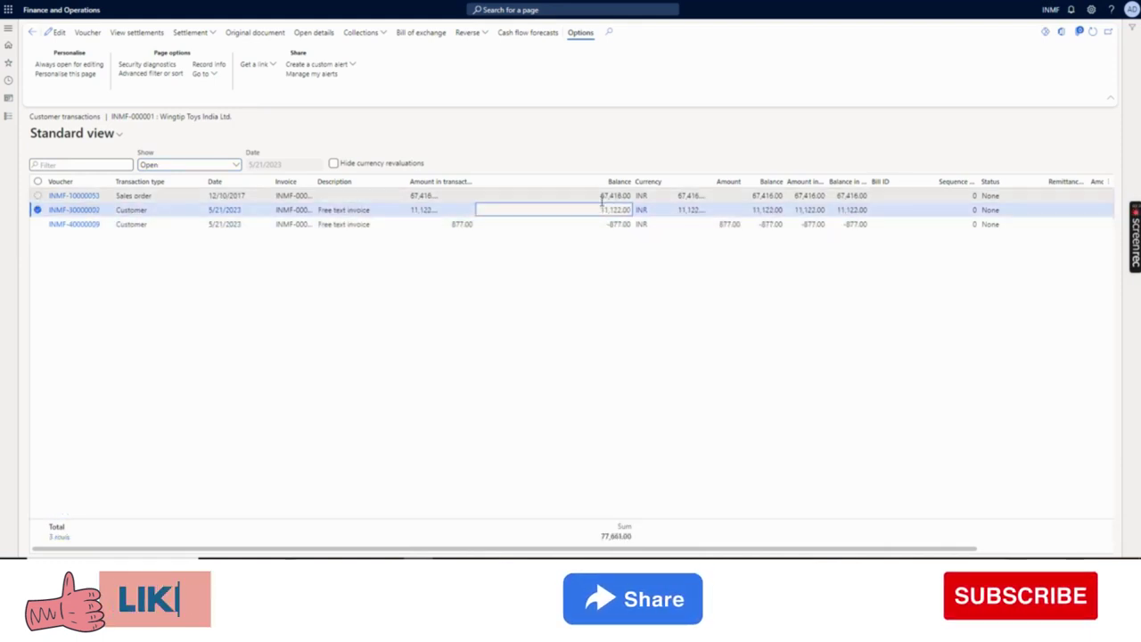
pyautogui.click(604, 224)
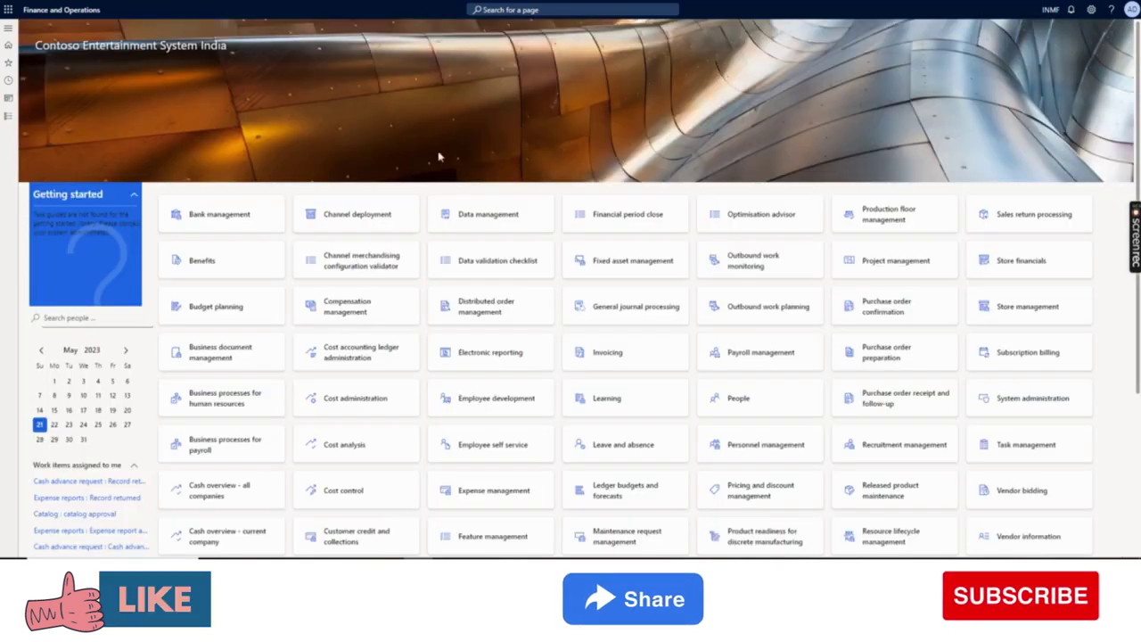
# - Go to Accounts receivable > Periodic tasks > Reimbursement
pyautogui.click(8, 116)
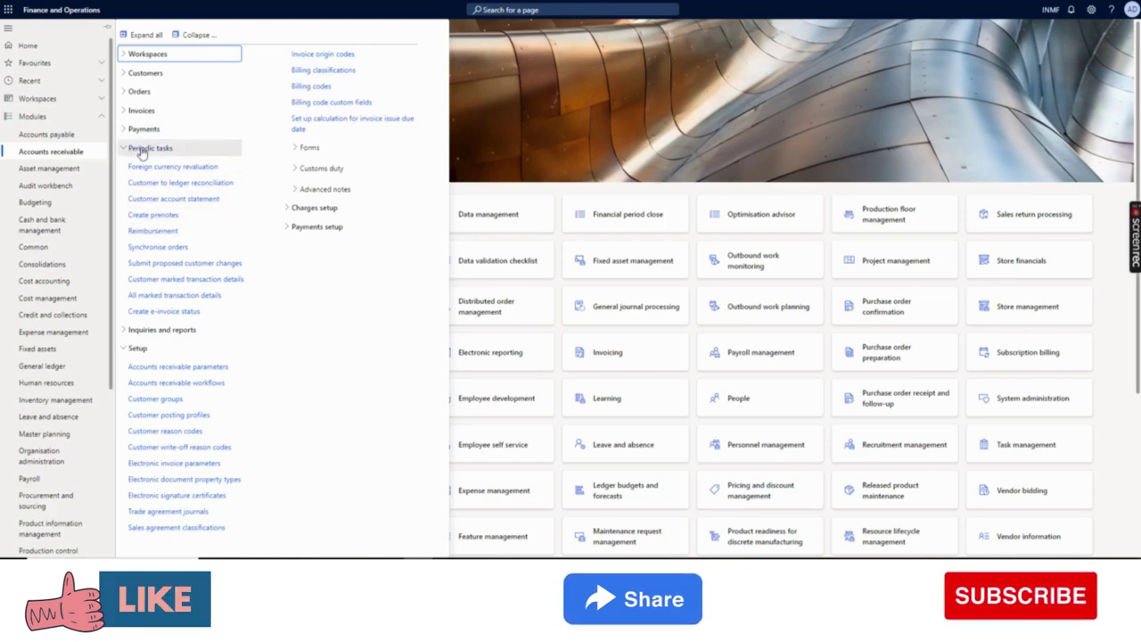
pyautogui.click(153, 230)
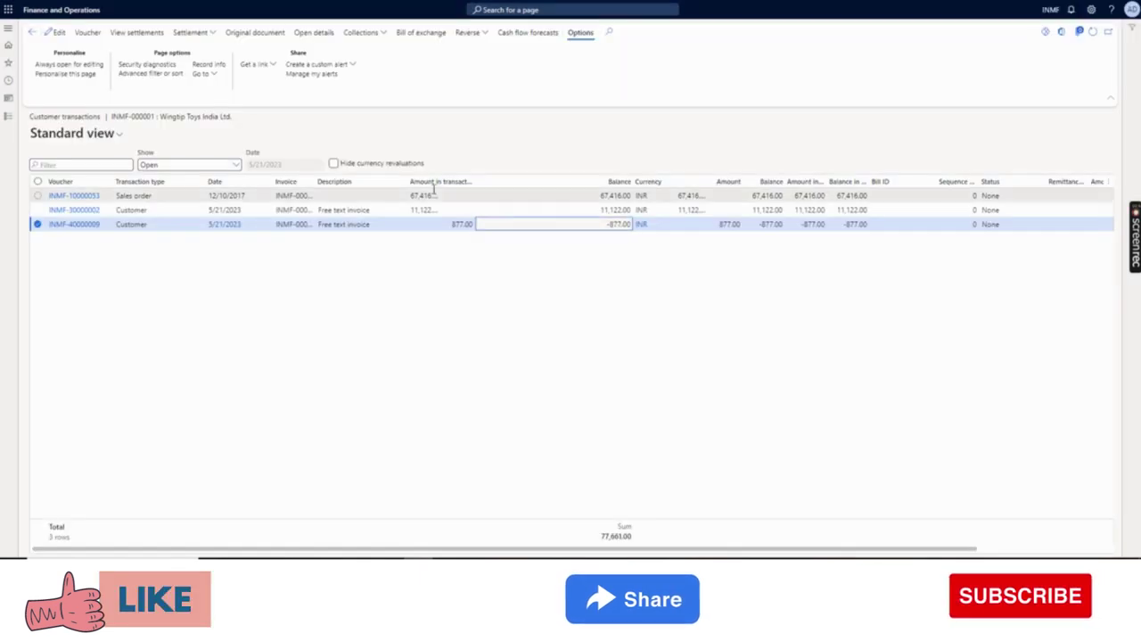
# - Review the open INMF-10000053 sales order and INMF-40000009 credit transactions
pyautogui.click(582, 196)
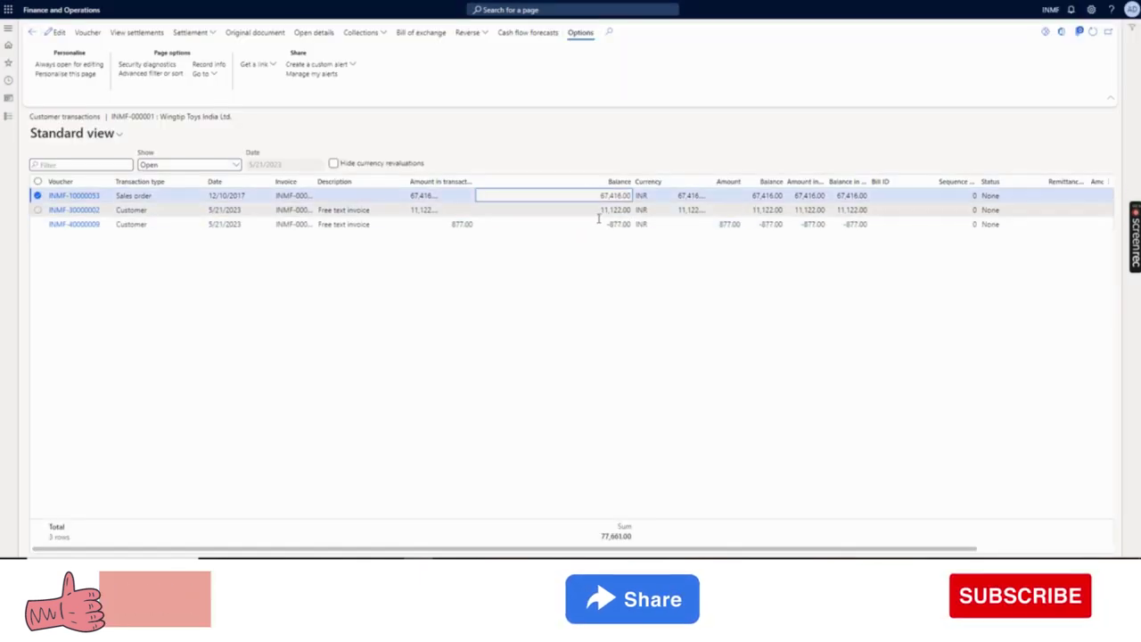
pyautogui.click(599, 222)
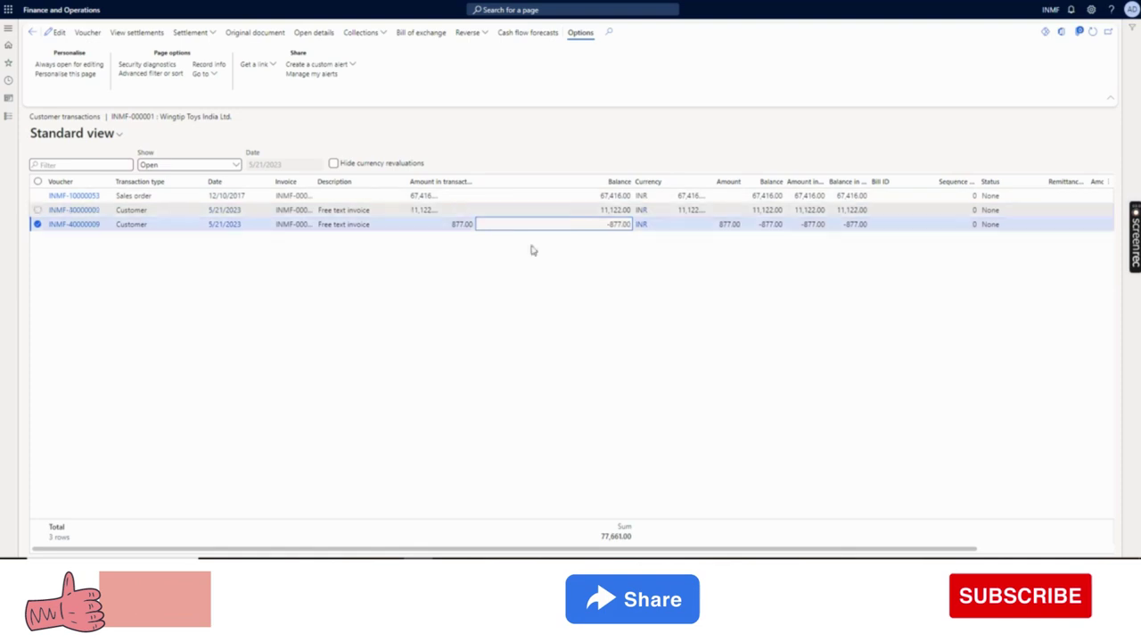
pyautogui.click(589, 194)
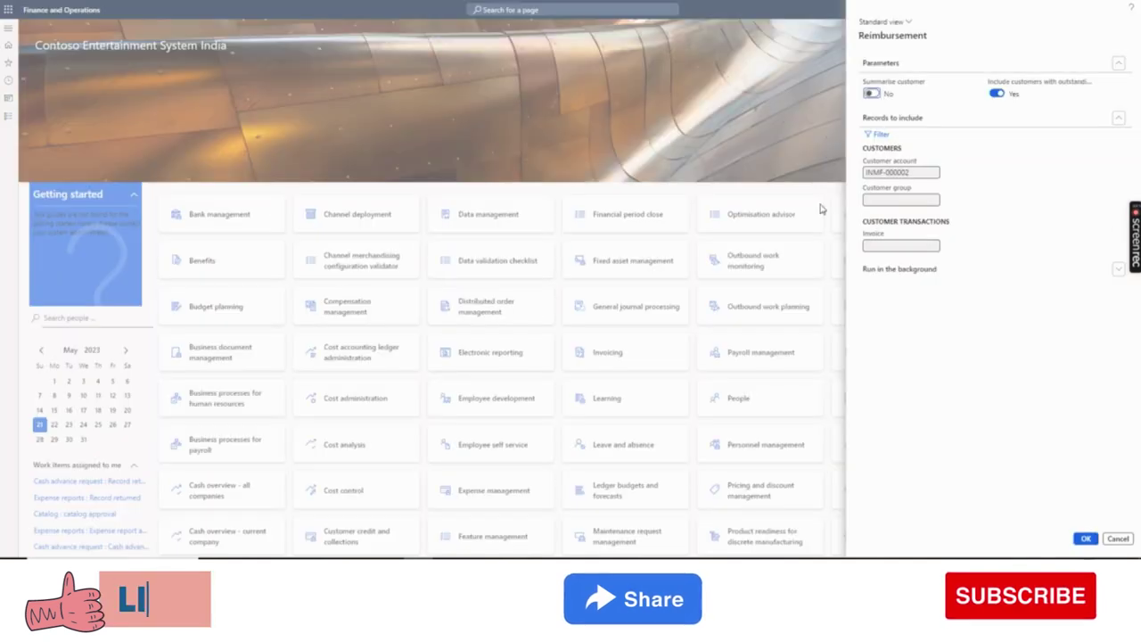
# - Filter the reimbursement to customer account INMF-000001 and run it
pyautogui.click(880, 135)
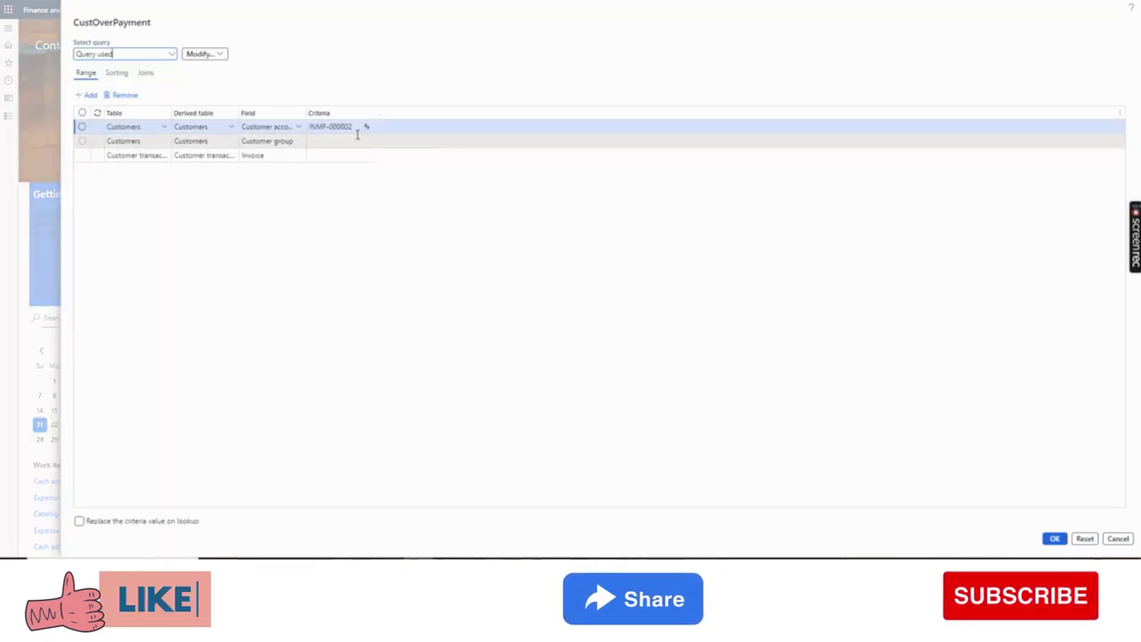
pyautogui.click(358, 132)
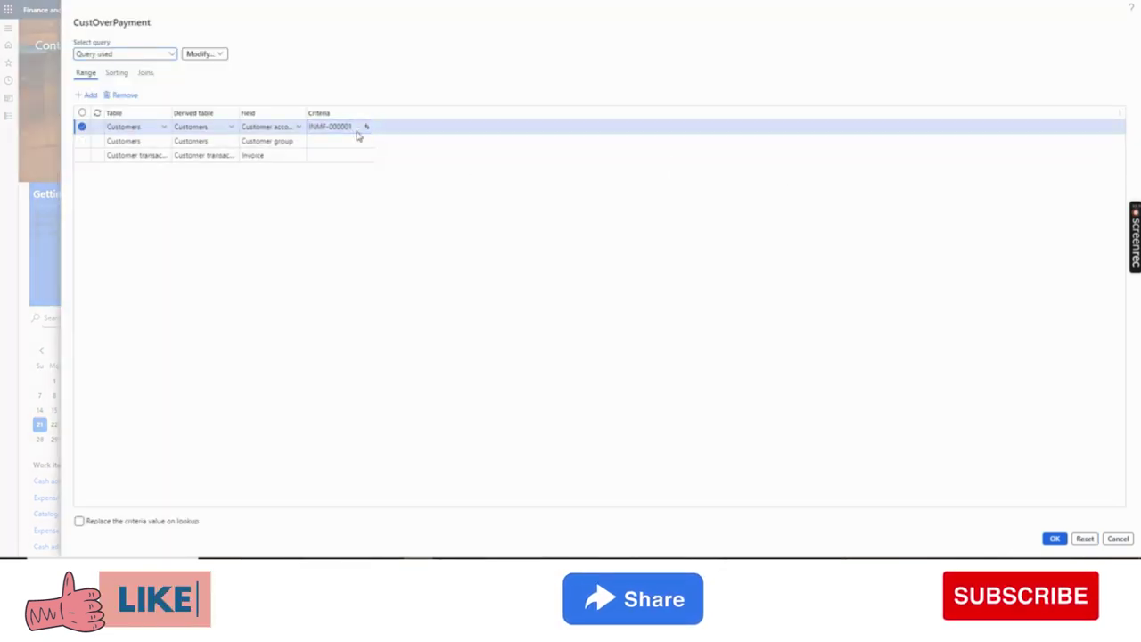
pyautogui.press('Return')
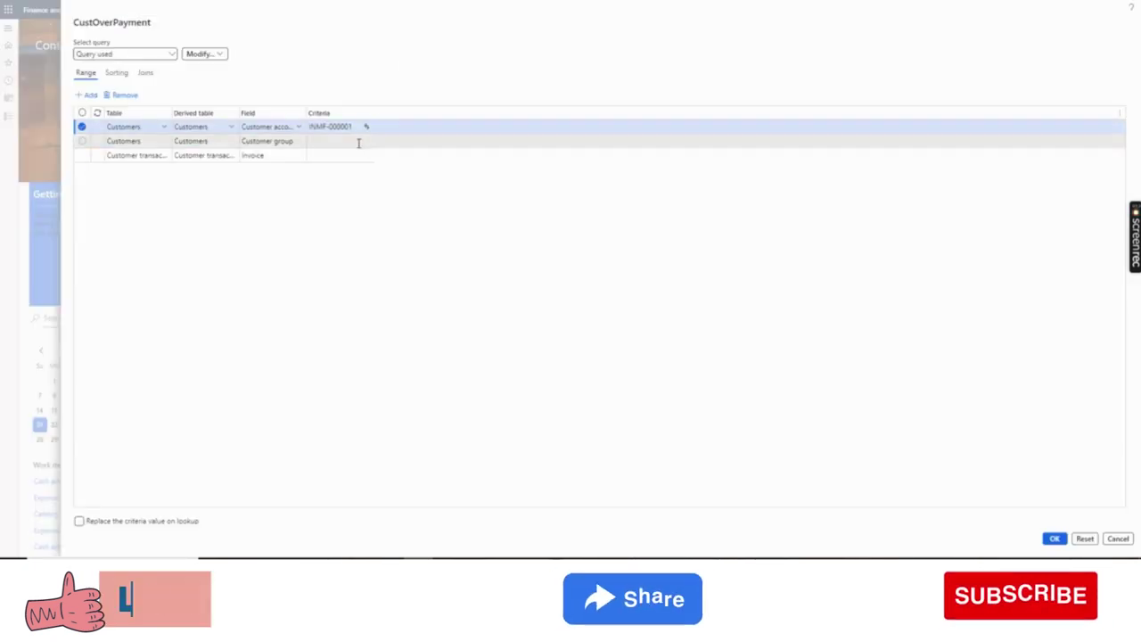
pyautogui.click(358, 143)
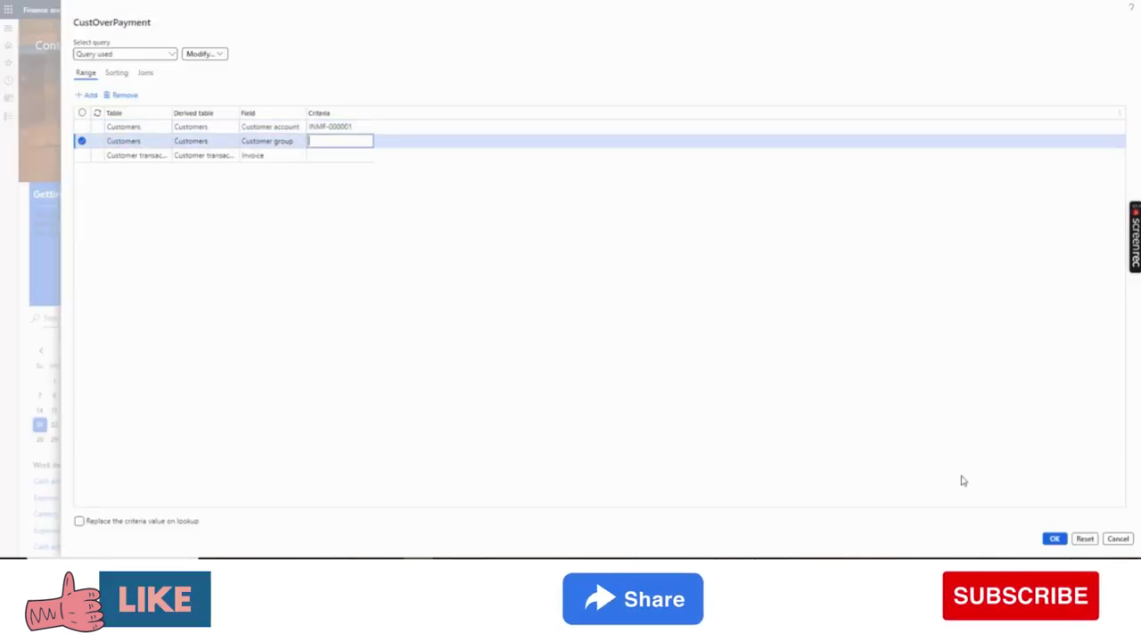
pyautogui.press('Return')
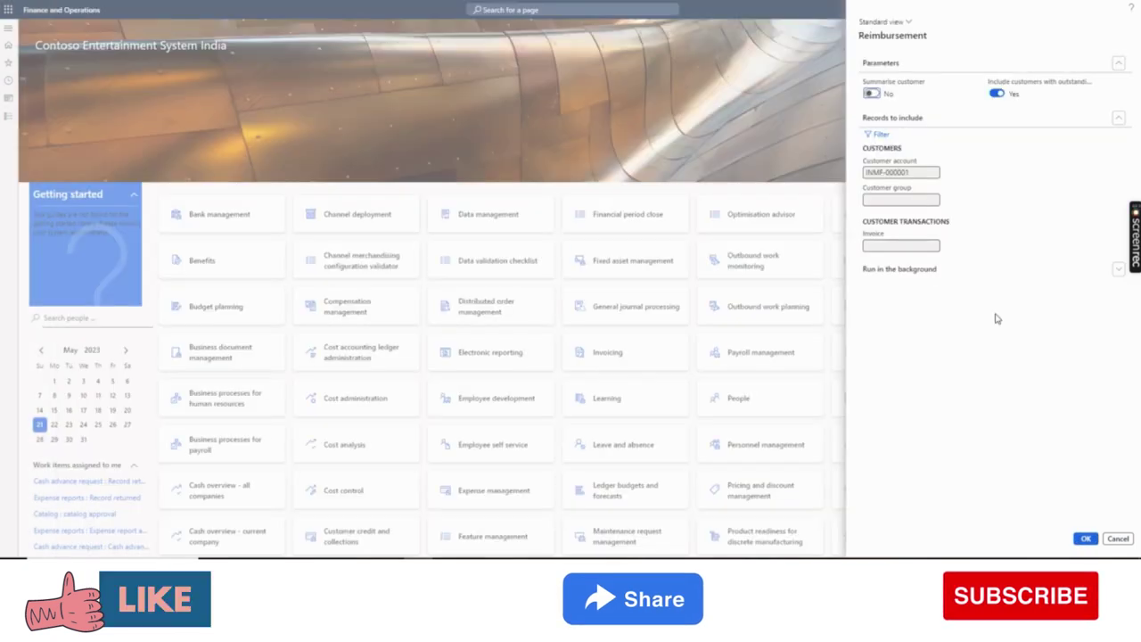
pyautogui.click(1086, 538)
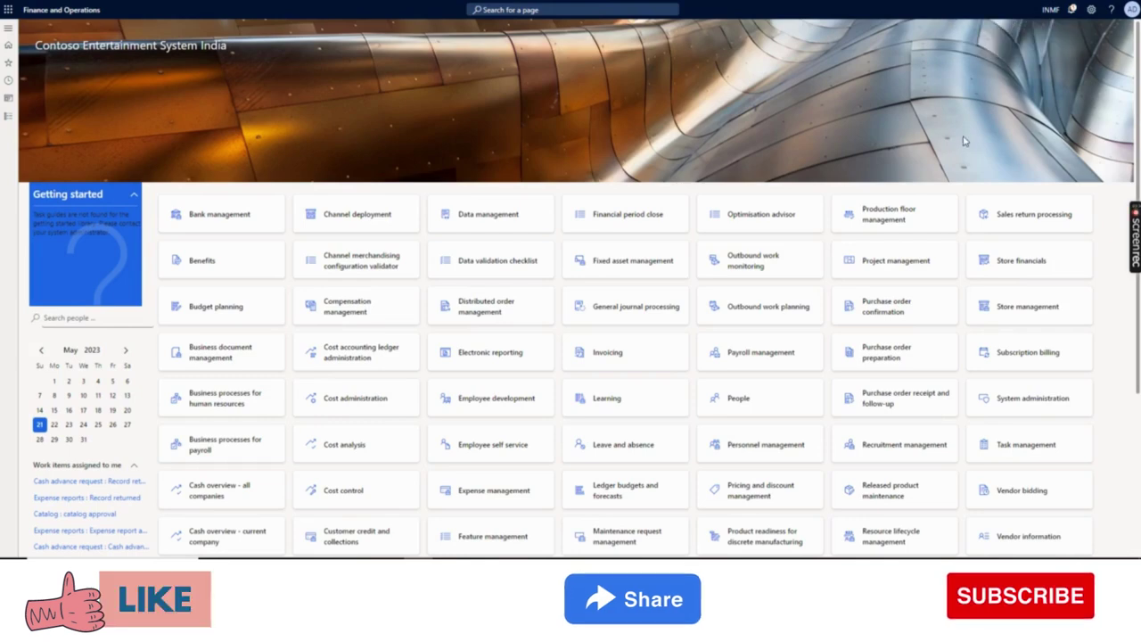
# - View the message details of the first reimbursement-complete notification
pyautogui.click(1070, 14)
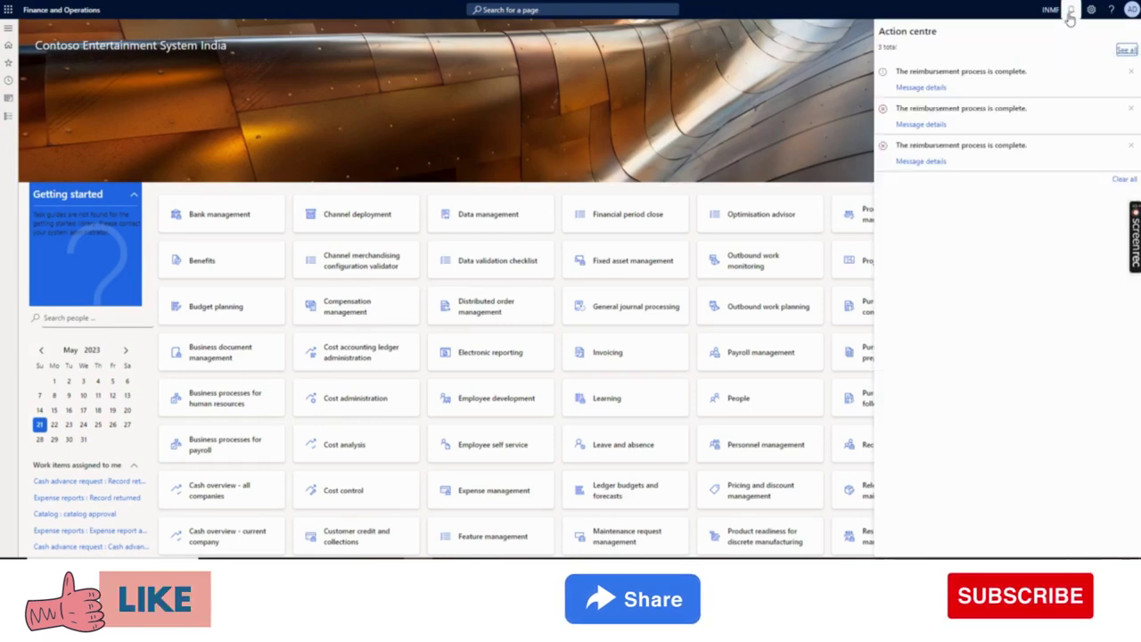
pyautogui.click(899, 71)
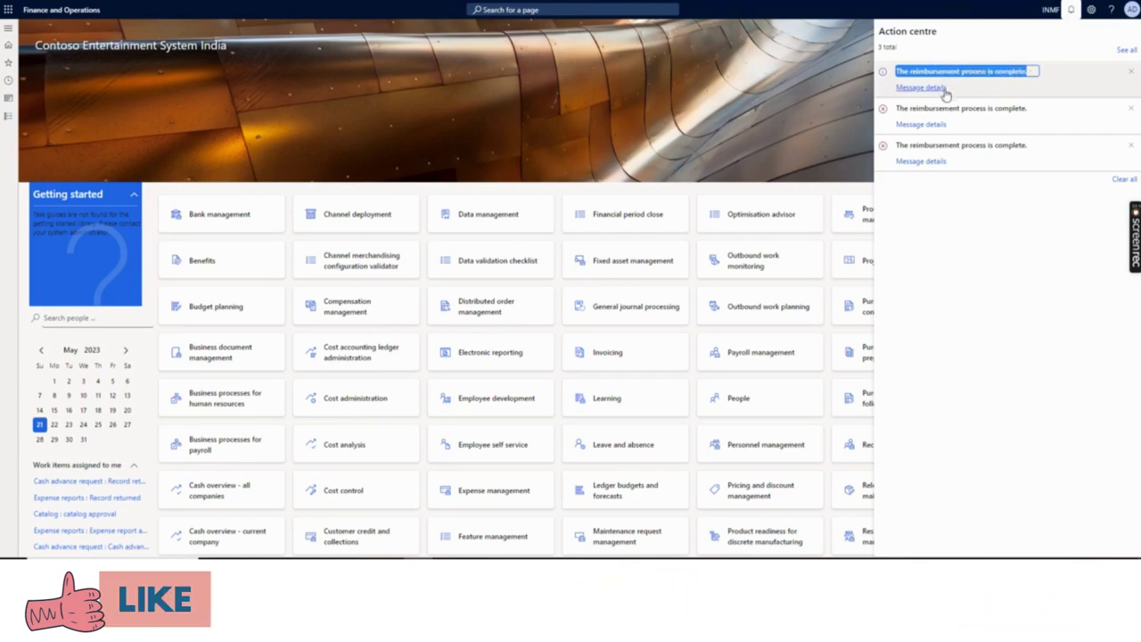
pyautogui.click(931, 93)
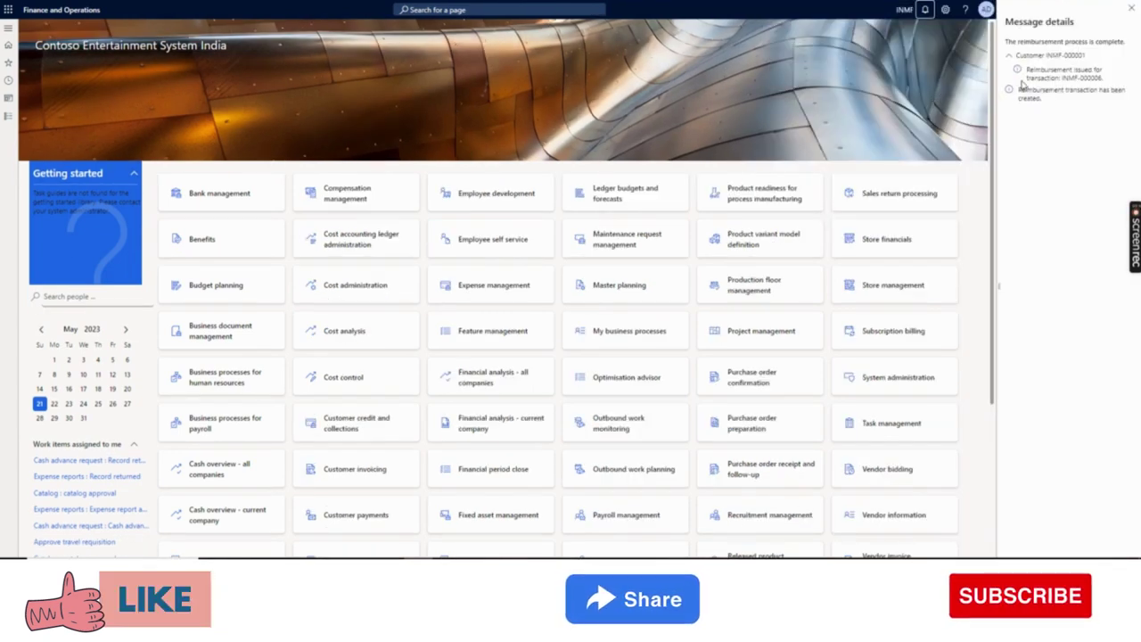
pyautogui.moveTo(1026, 69); pyautogui.dragTo(1102, 68)
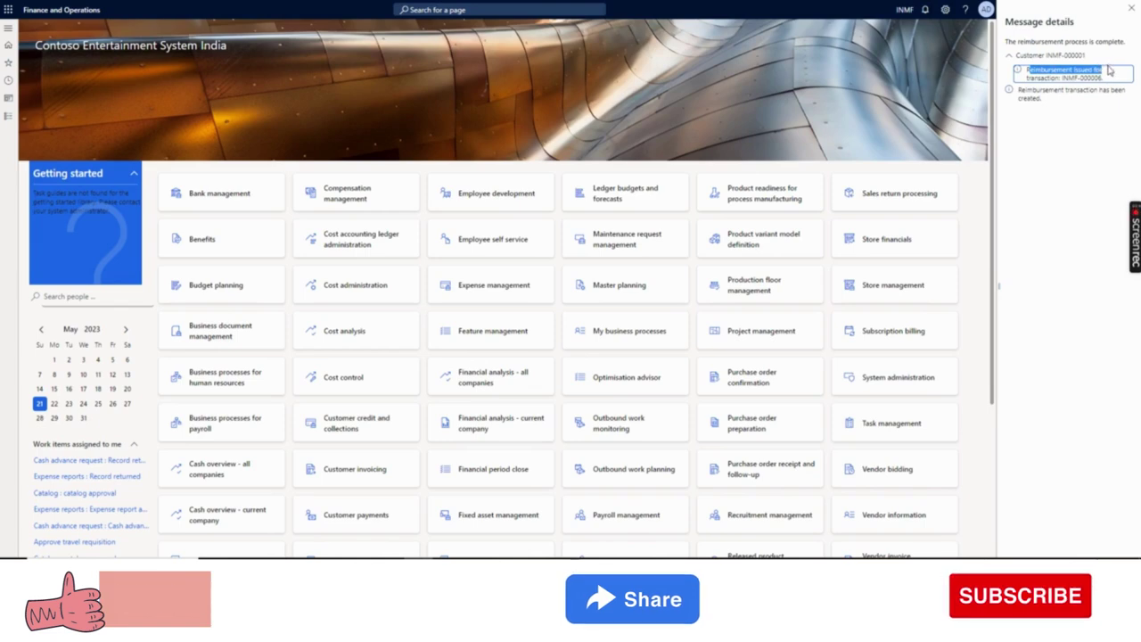
pyautogui.click(1106, 80)
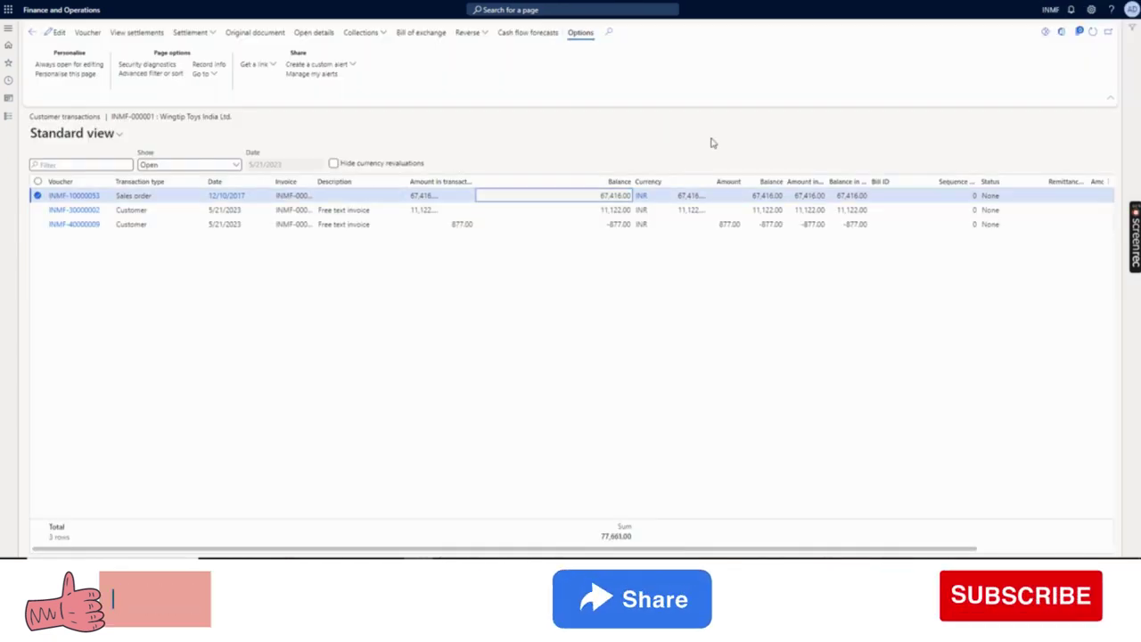
# - Refresh the transactions, switch Show to Closed, and select the 877.00 free text invoice
pyautogui.click(1091, 32)
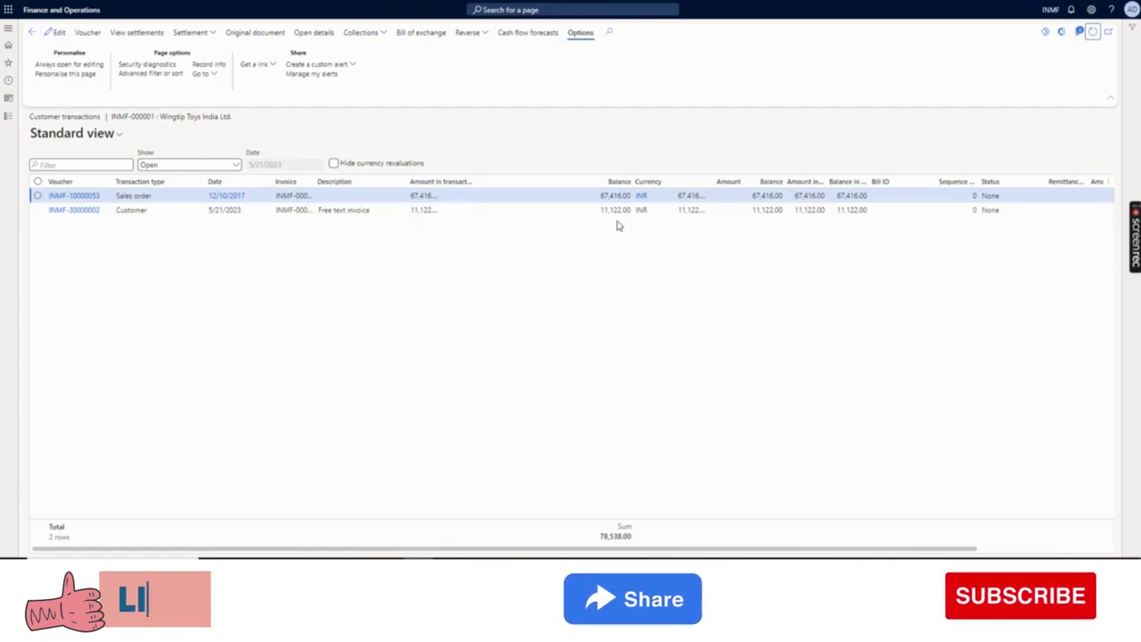
pyautogui.click(235, 165)
pyautogui.click(179, 203)
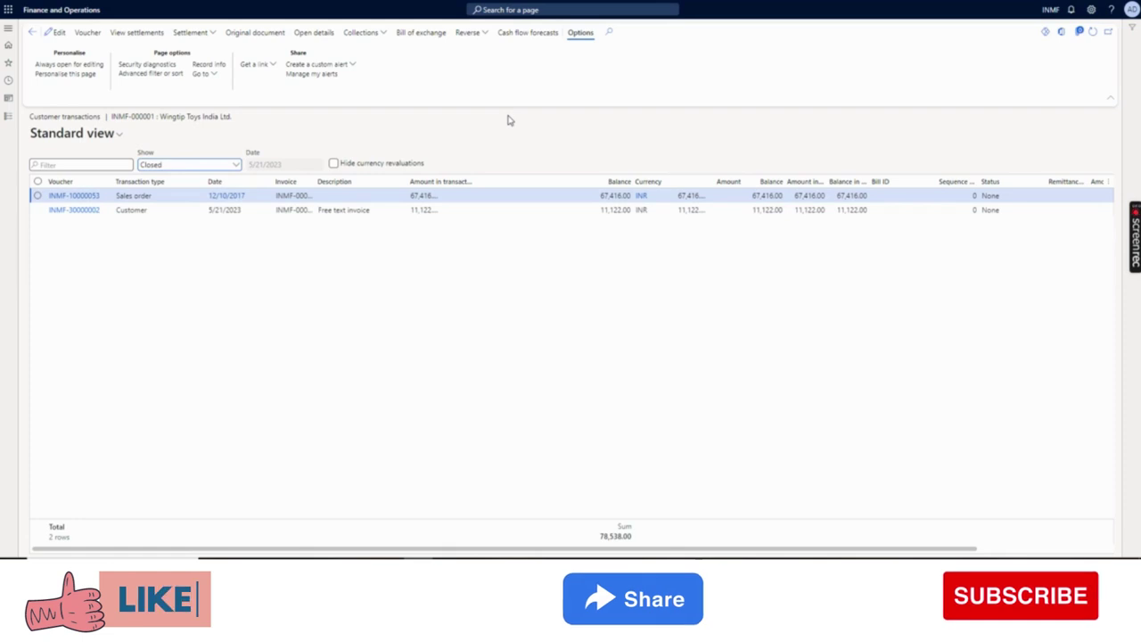
pyautogui.click(1092, 34)
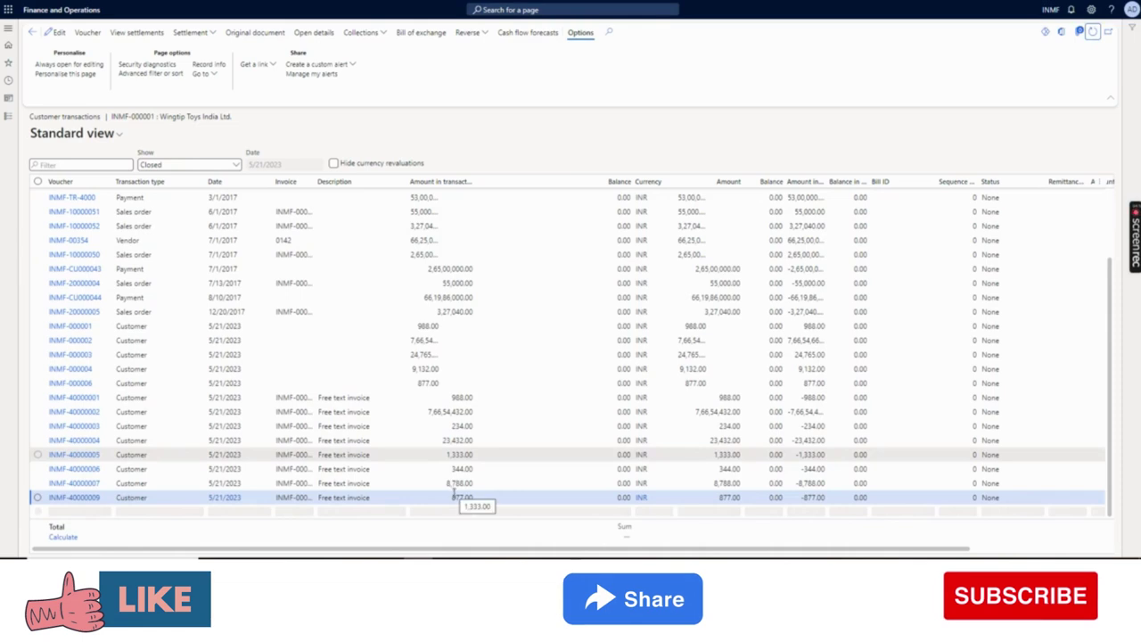
pyautogui.click(445, 494)
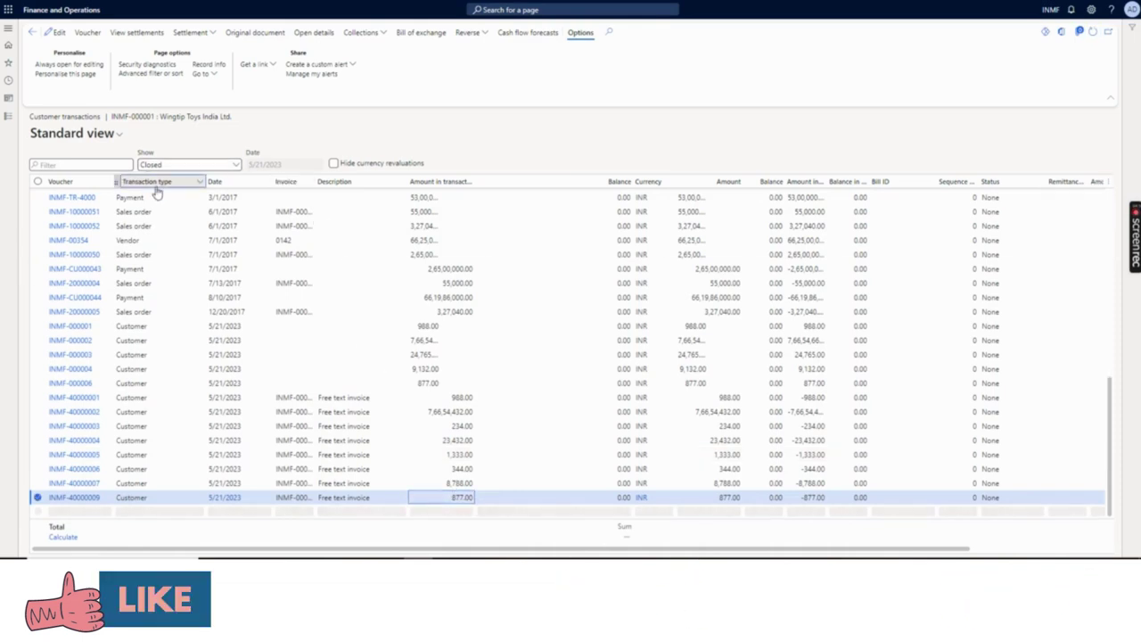
pyautogui.scroll(1, 157, 193)
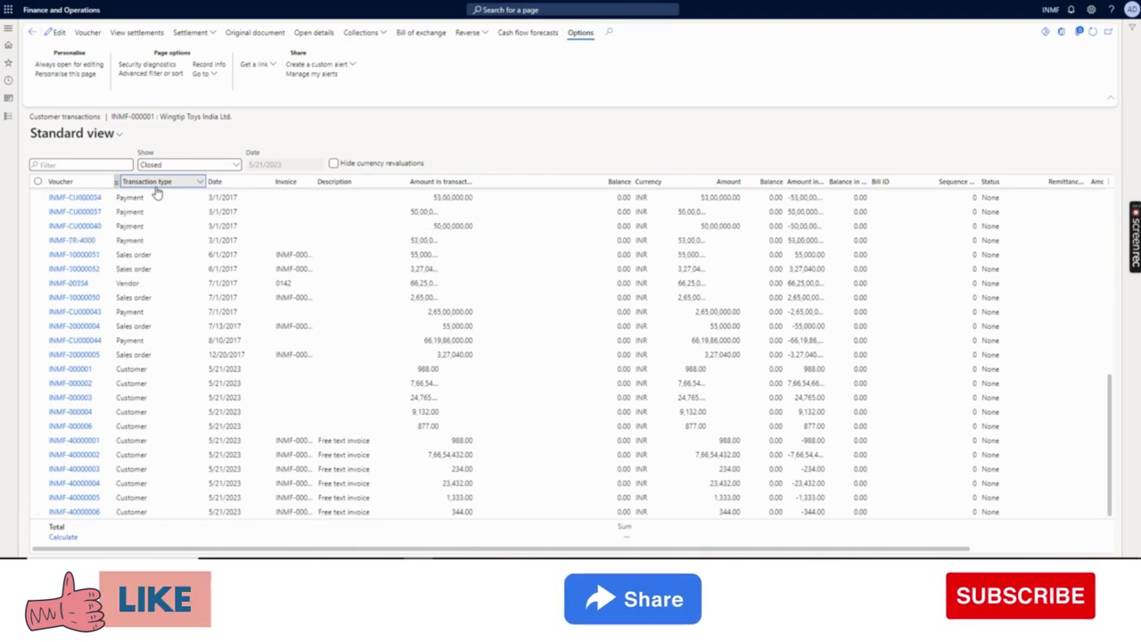
pyautogui.scroll(-1, 157, 192)
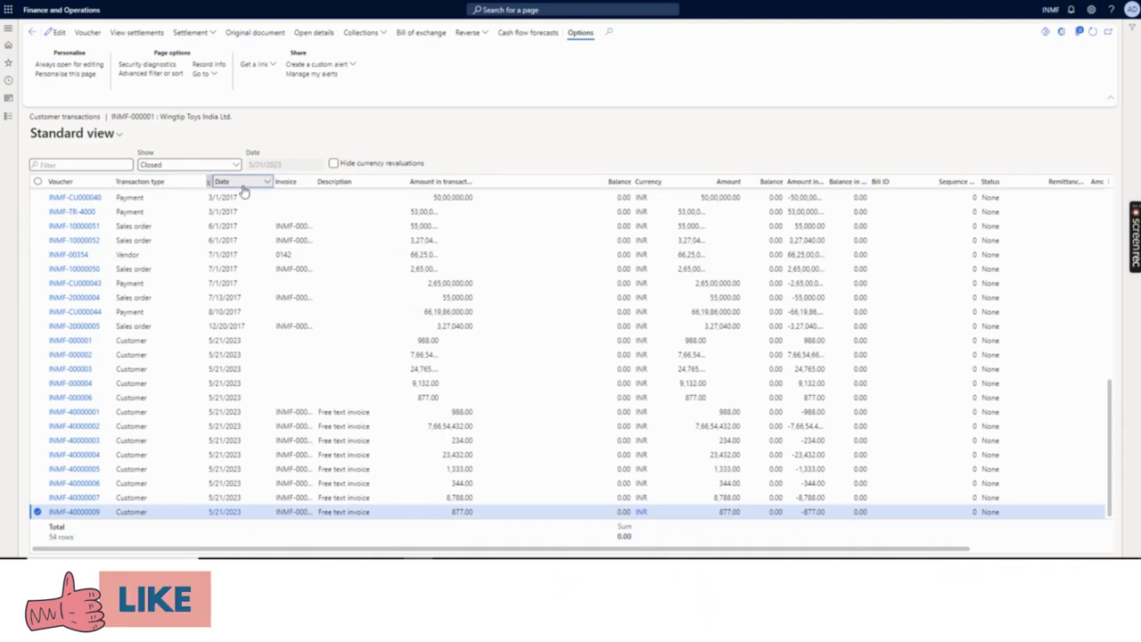
# - Filter closed transactions by 5/21/2023, compare INMF-40000009 and INMF-000006 877.00 entries, then go back
pyautogui.click(242, 188)
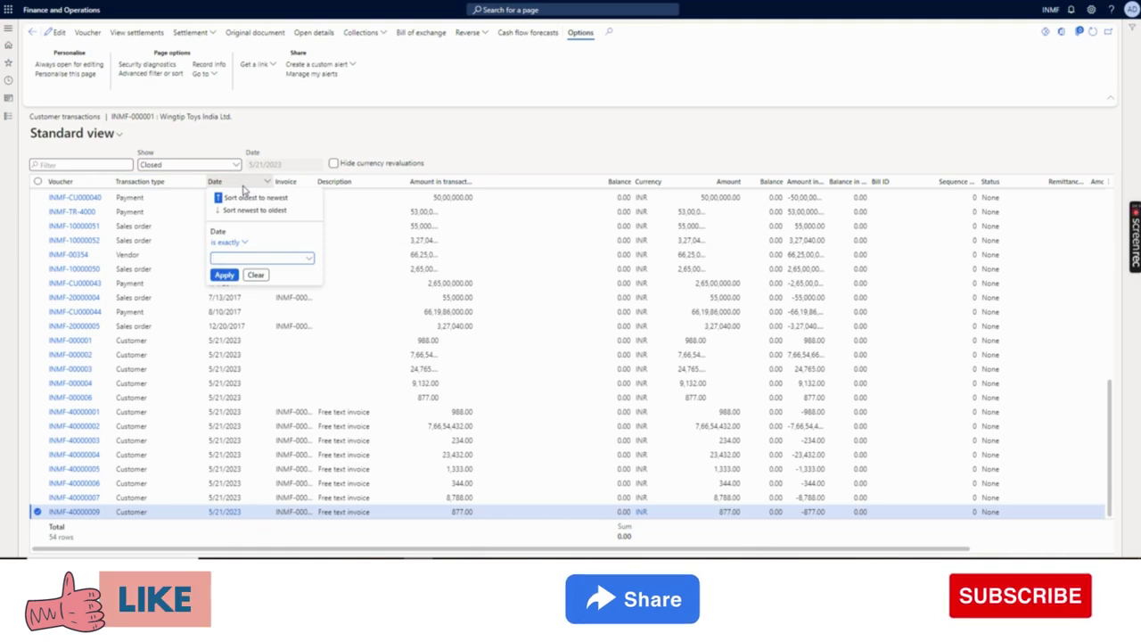
pyautogui.click(243, 188)
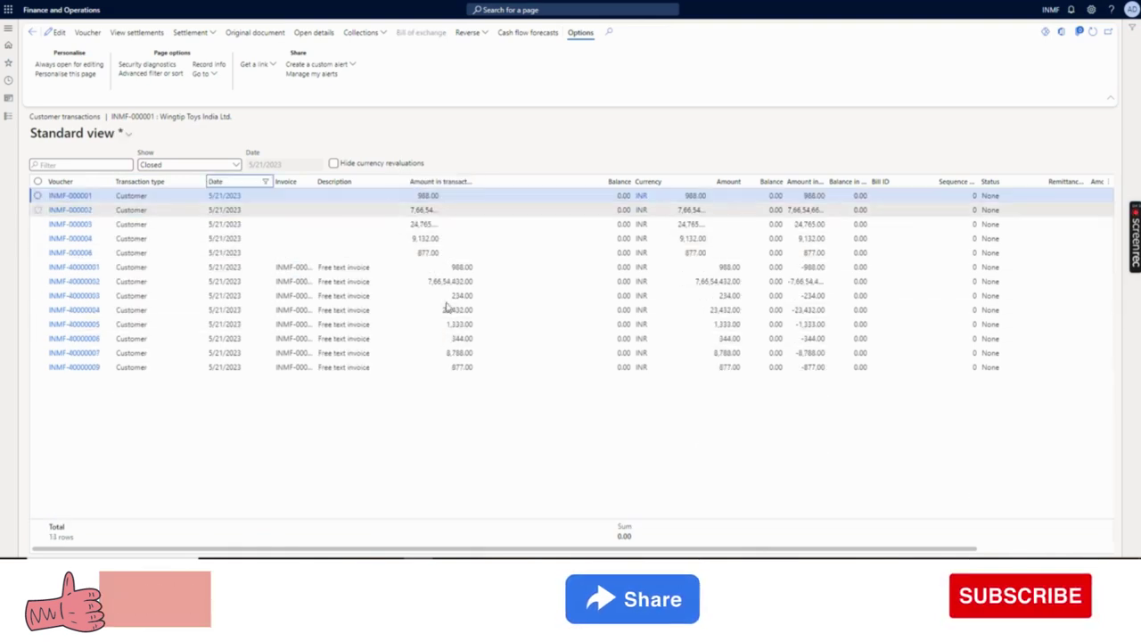
pyautogui.click(445, 369)
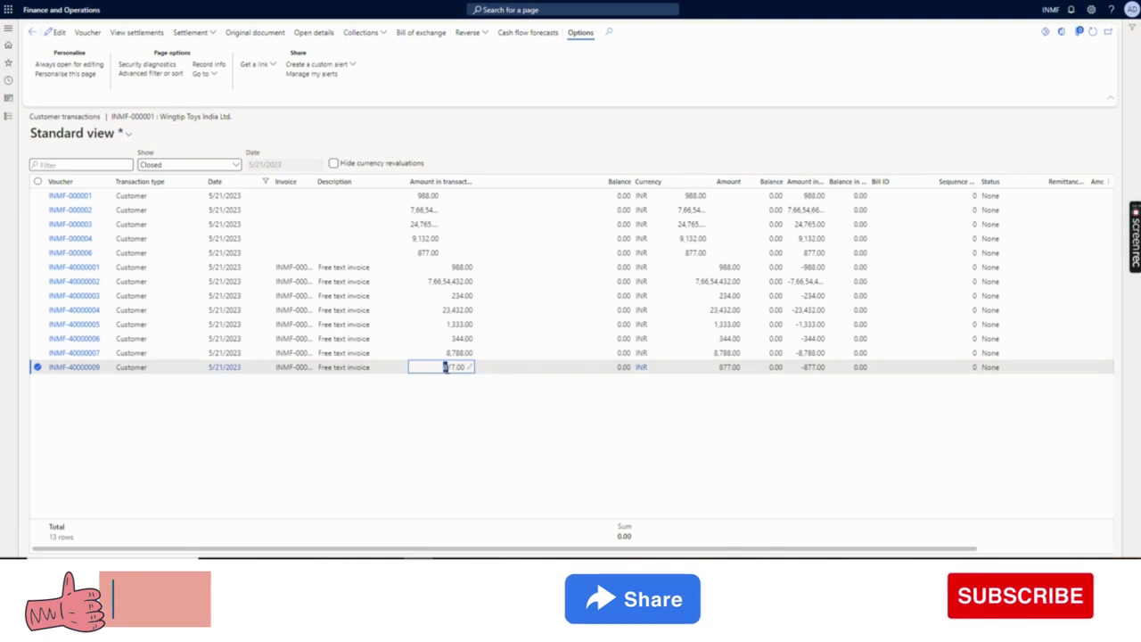
pyautogui.click(430, 254)
pyautogui.click(441, 254)
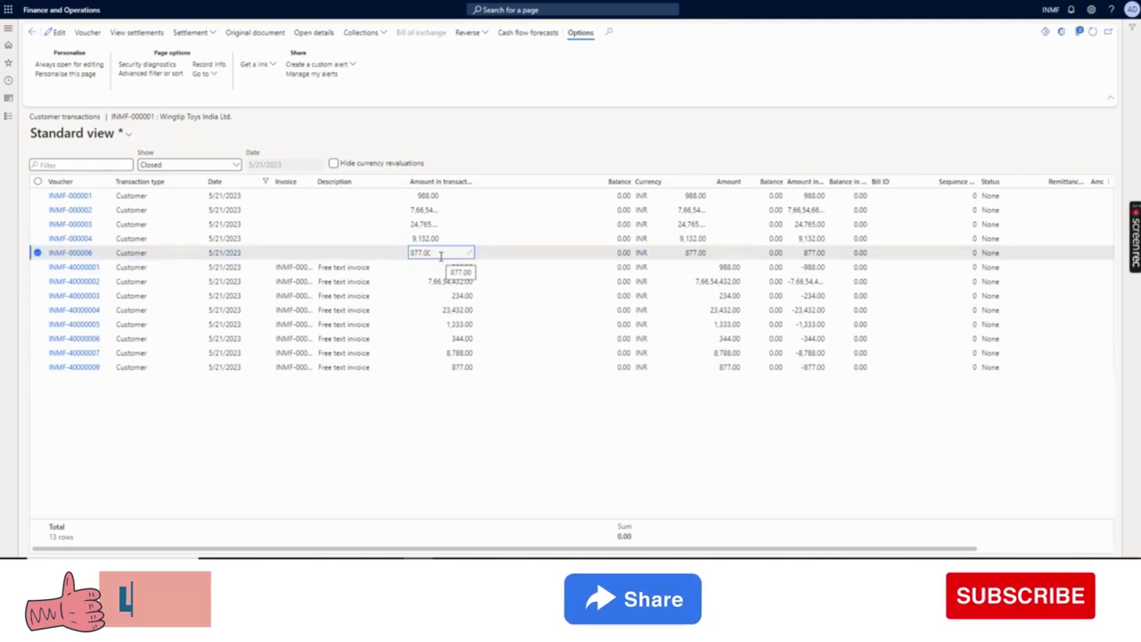
pyautogui.click(31, 34)
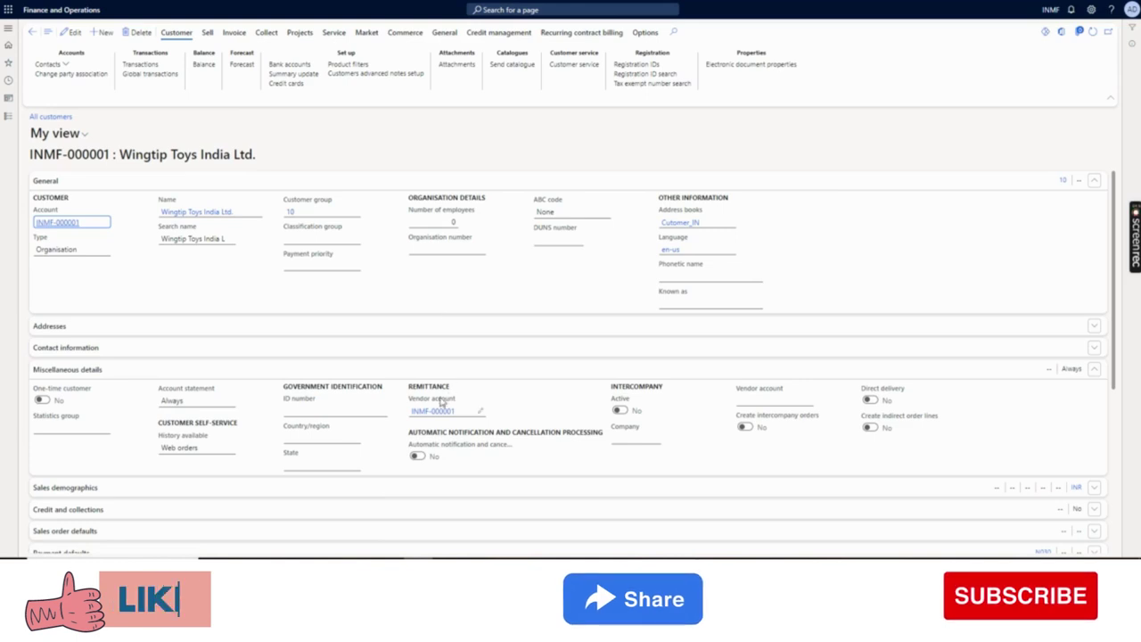
# - Open linked vendor INMF-000001 (Alpine ski House India Ltd.) and view its transactions
pyautogui.doubleClick(437, 411)
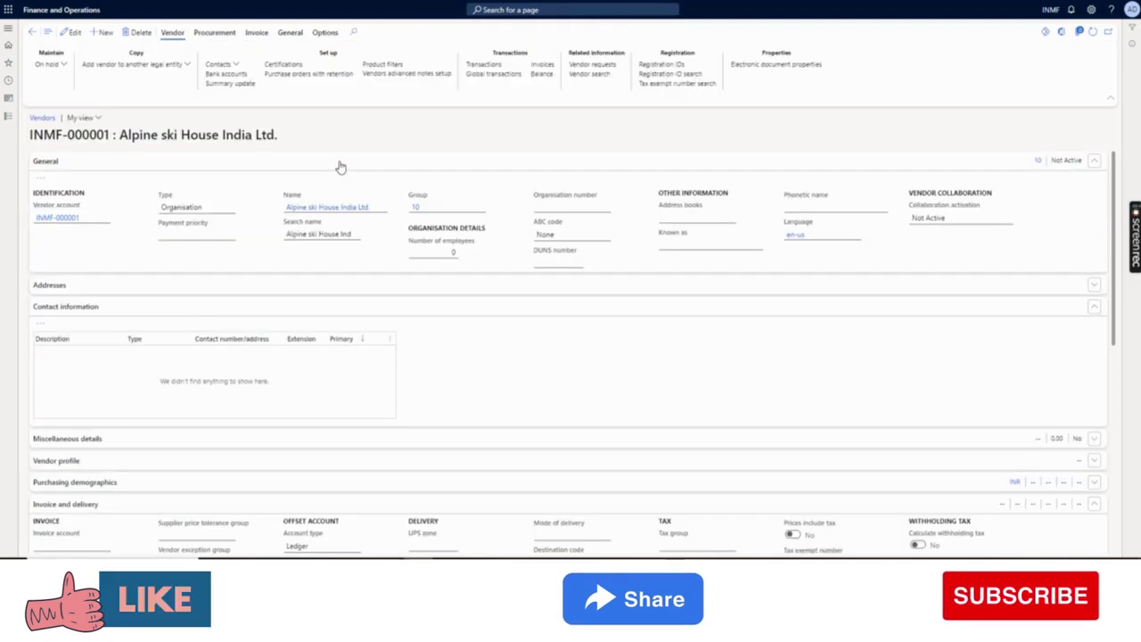
pyautogui.click(501, 67)
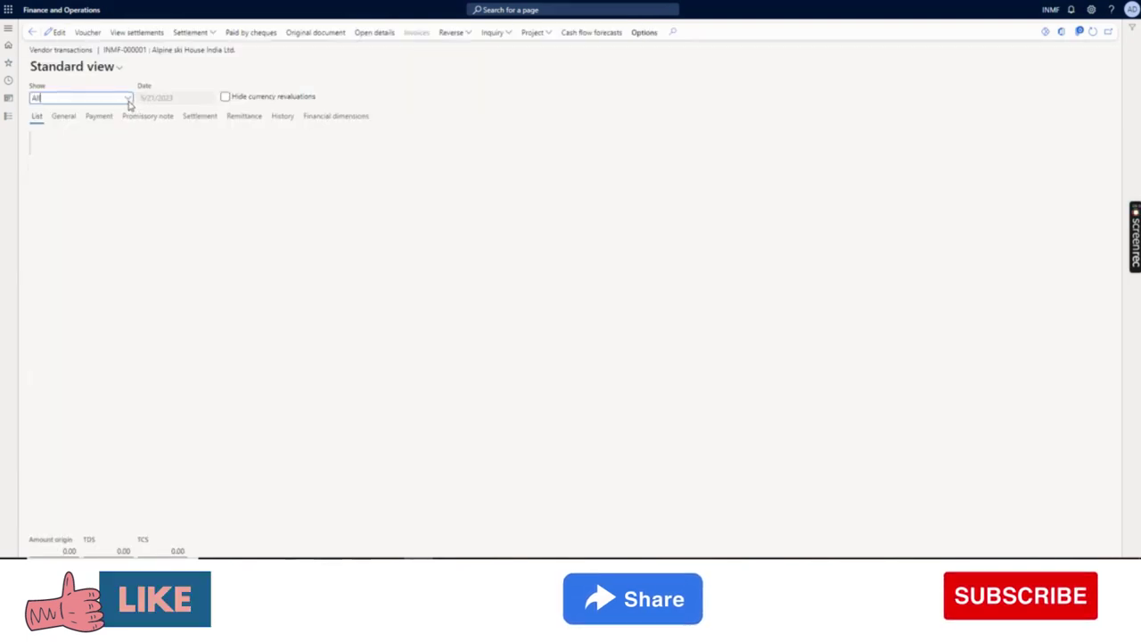
# - Filter vendor transactions to Open and check INMF-000006 shows a -877.00 balance
pyautogui.click(129, 99)
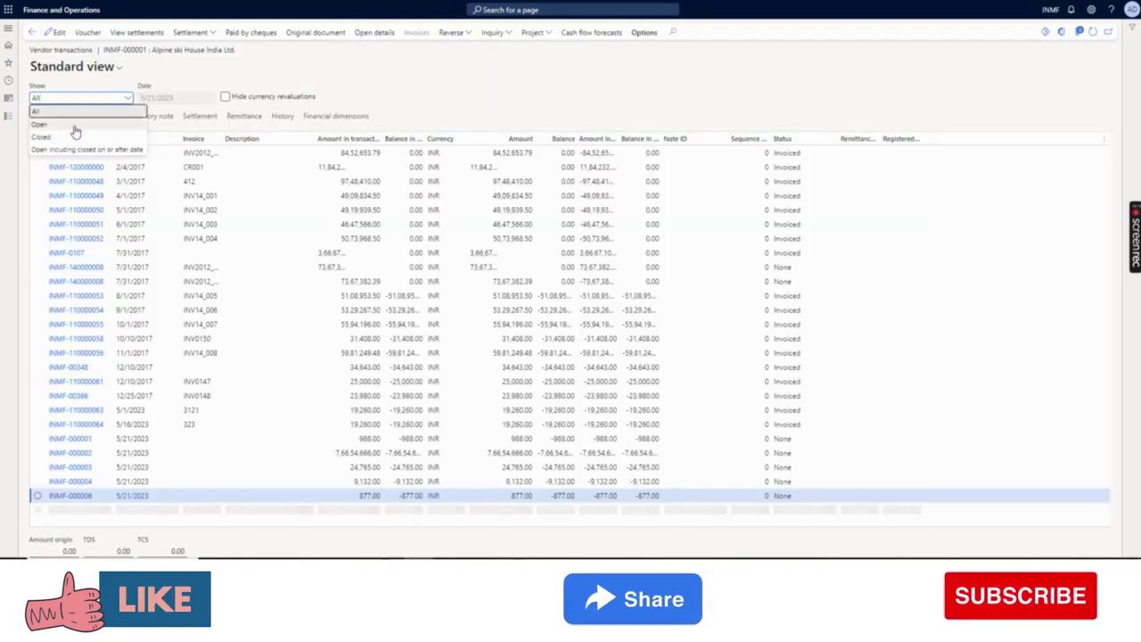
pyautogui.click(76, 125)
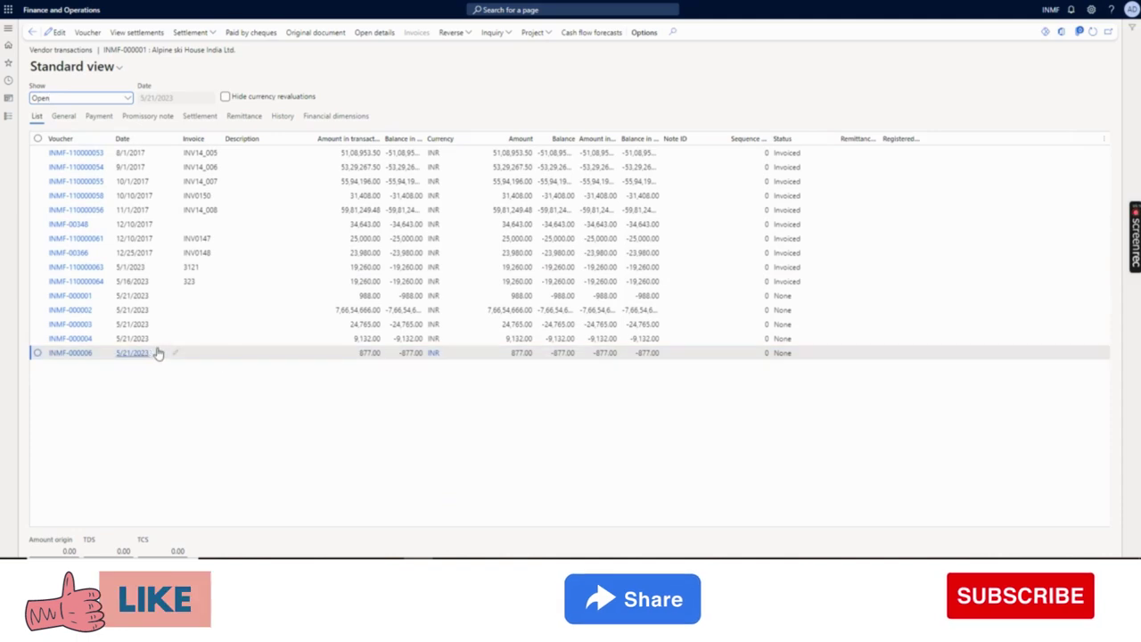
pyautogui.click(194, 353)
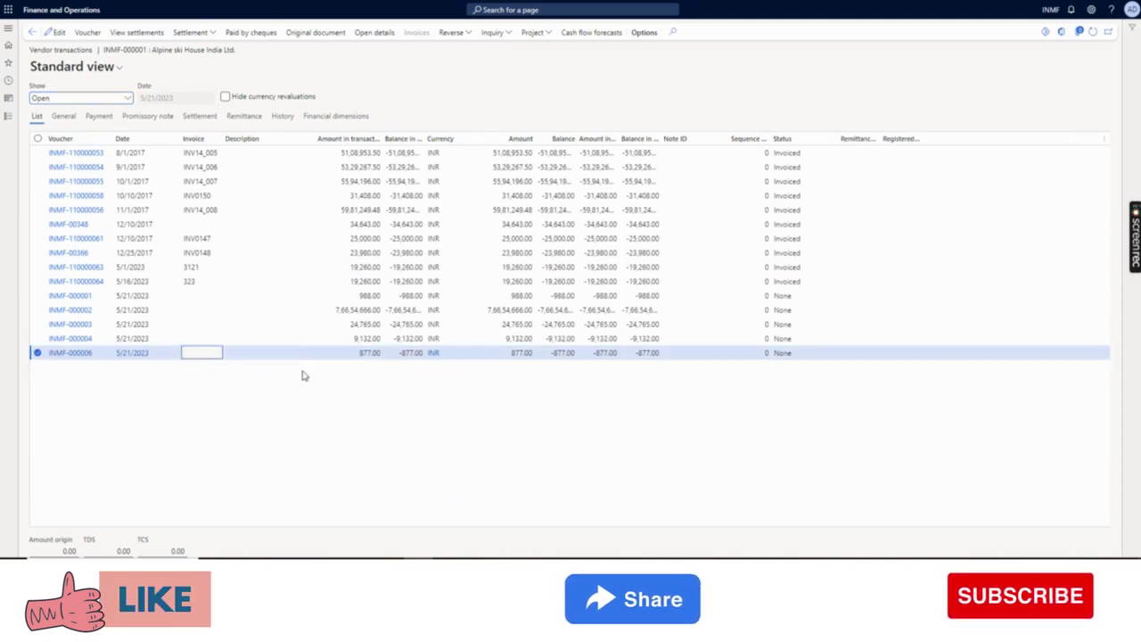
pyautogui.click(400, 353)
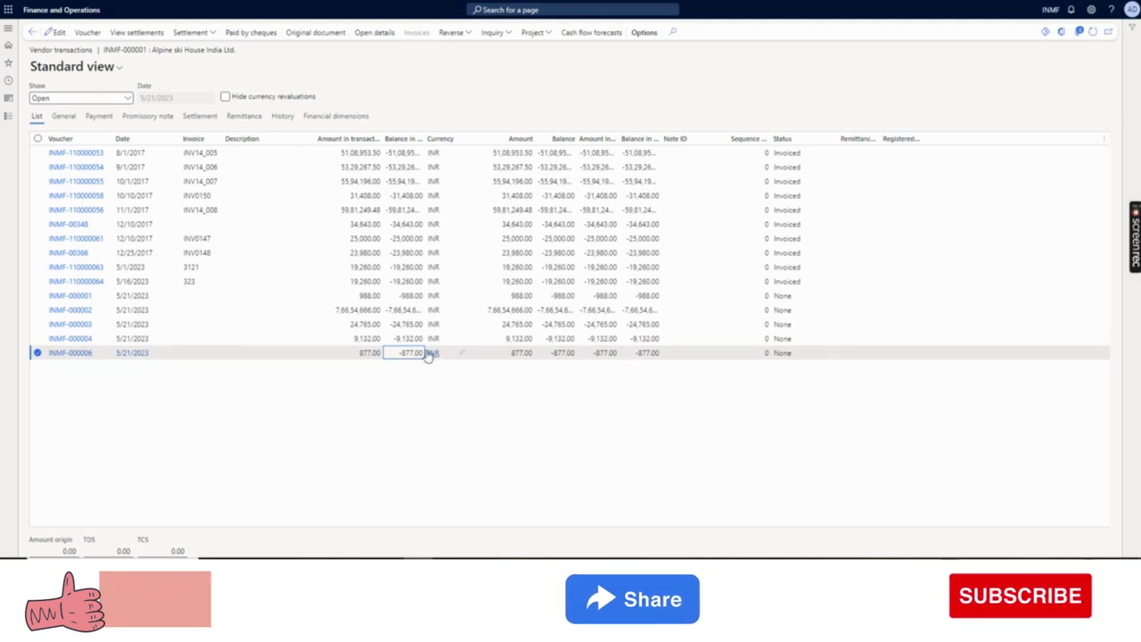
pyautogui.moveTo(428, 354)
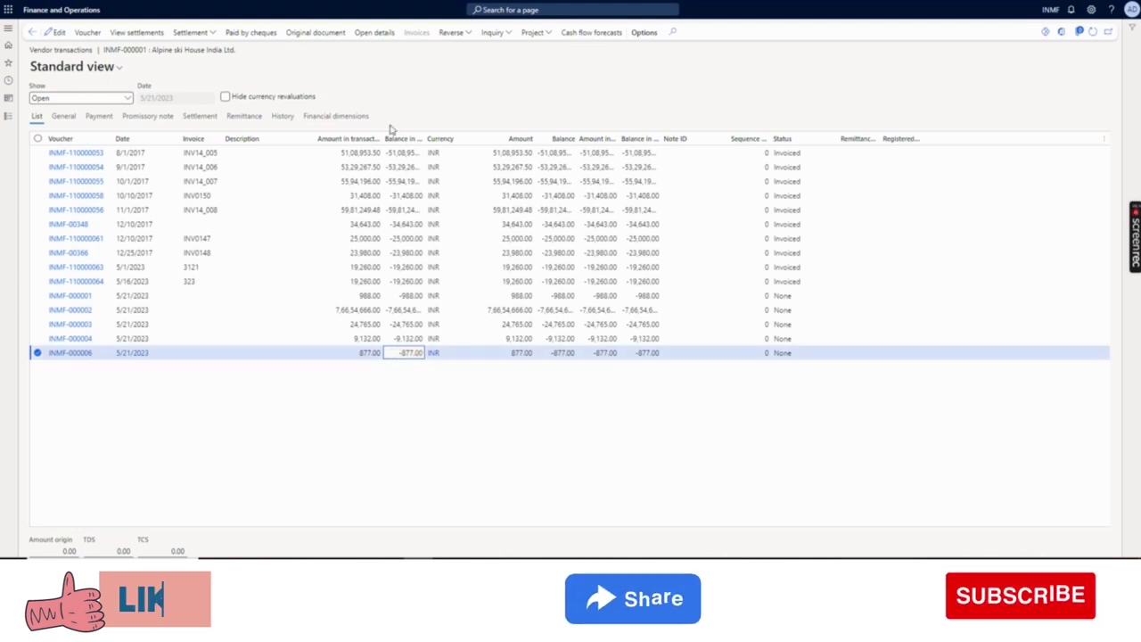
# - Return to the home dashboard and close the reimbursement message details for INMF-000006
pyautogui.click(29, 40)
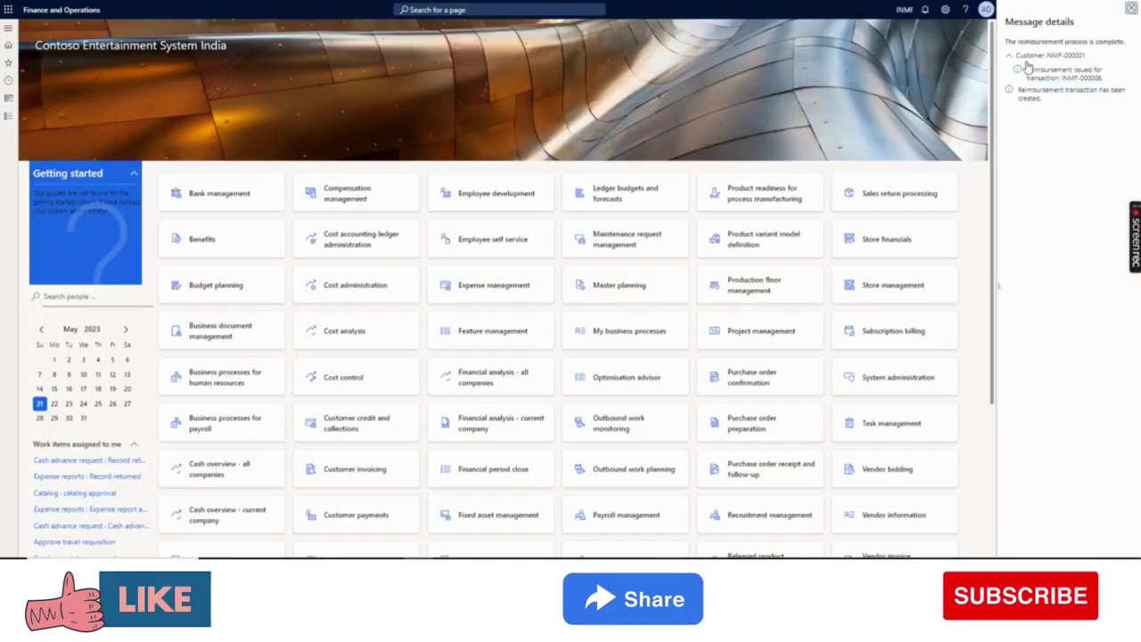
pyautogui.click(1132, 11)
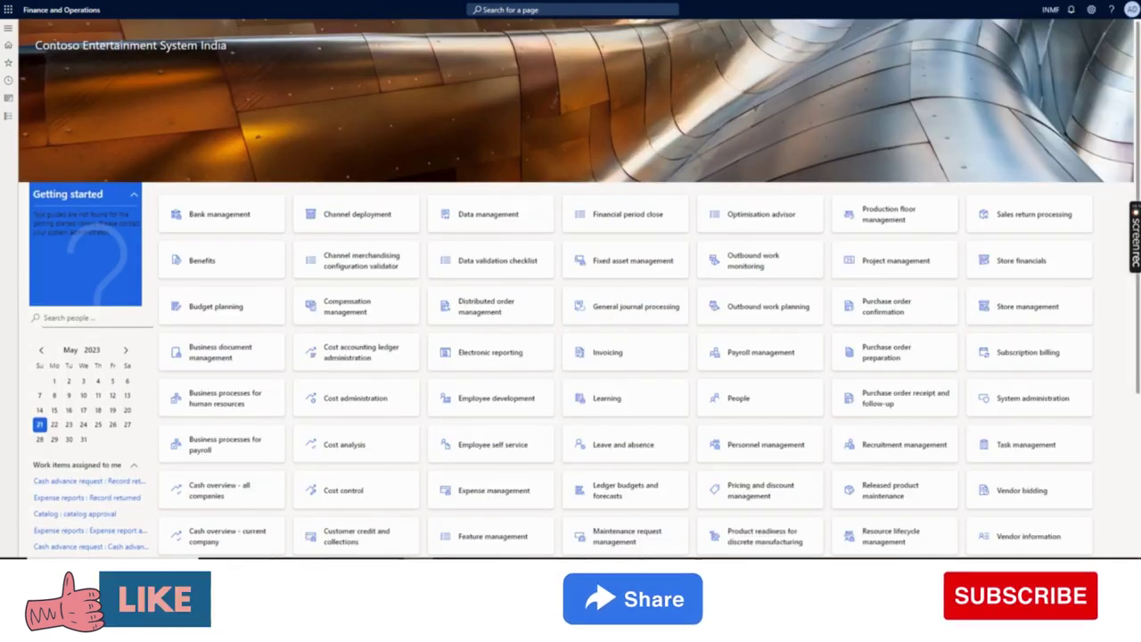